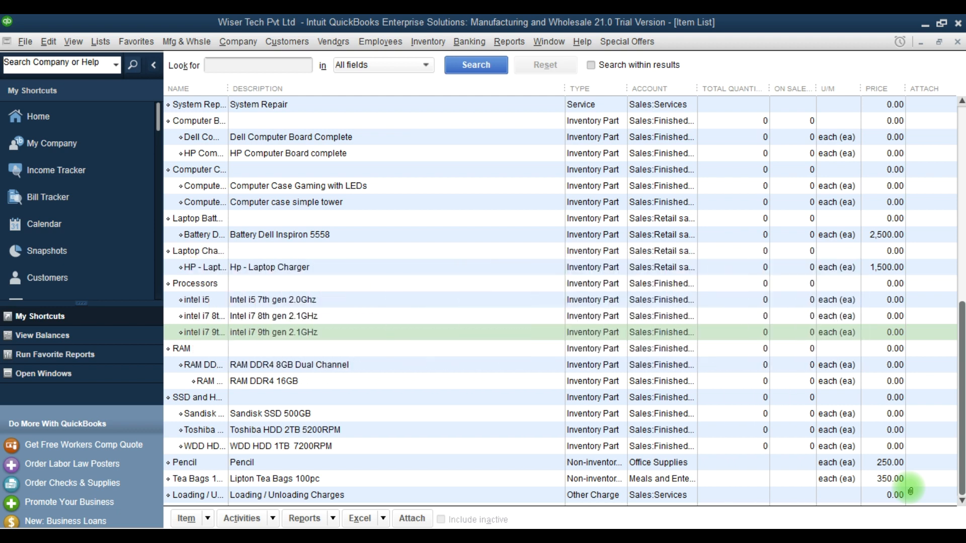
- Create a new Inventory Assembly item and add Computer Case Simple Tower as the first component in its bill of materials
key(F9)
key(ctrl+n)
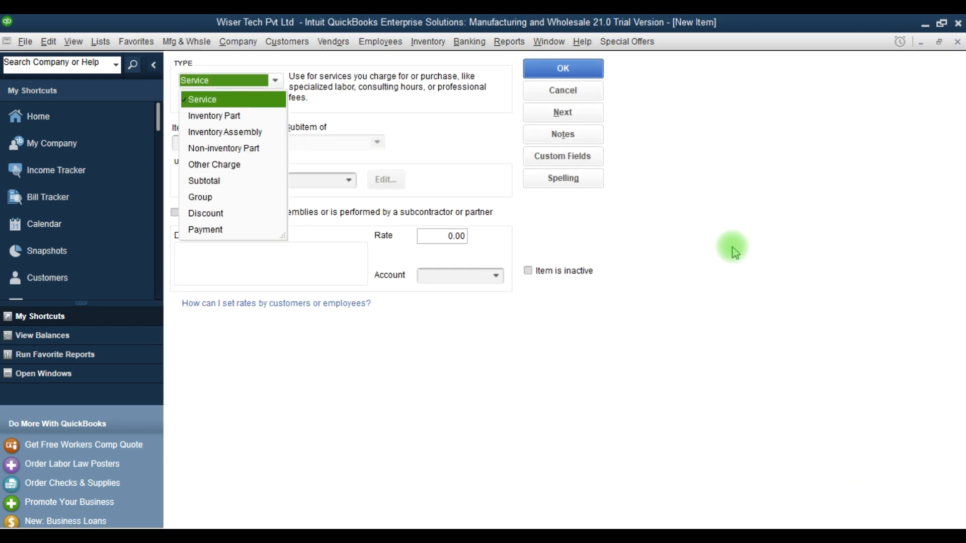
click(247, 131)
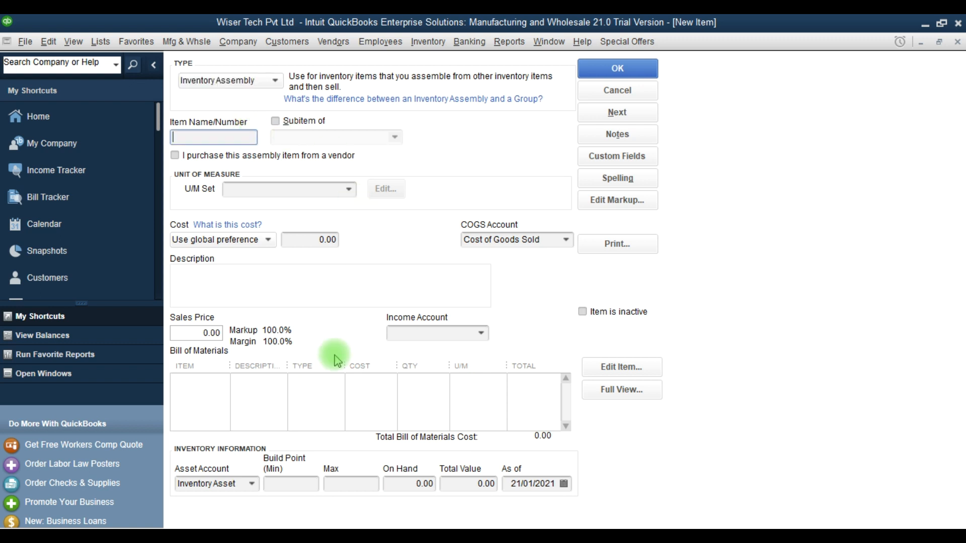
click(217, 385)
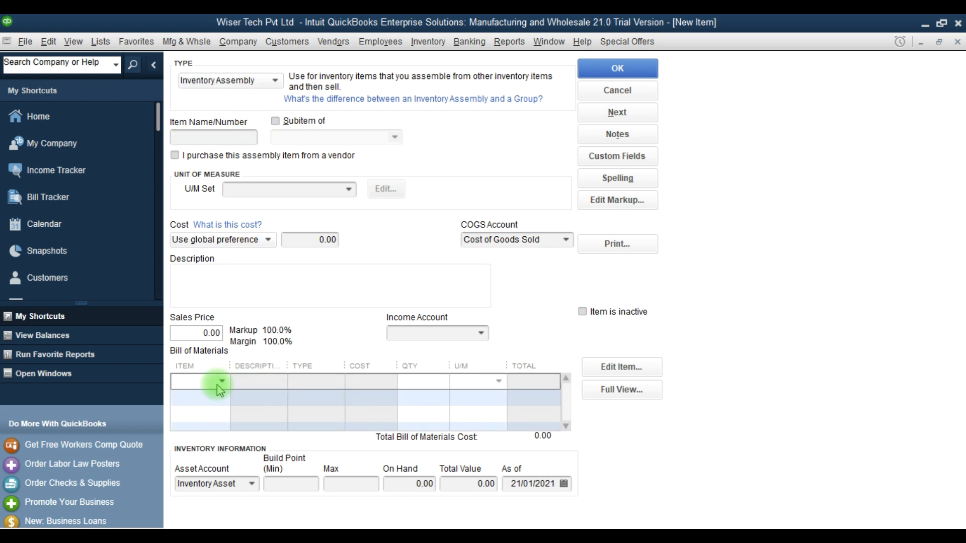
click(222, 382)
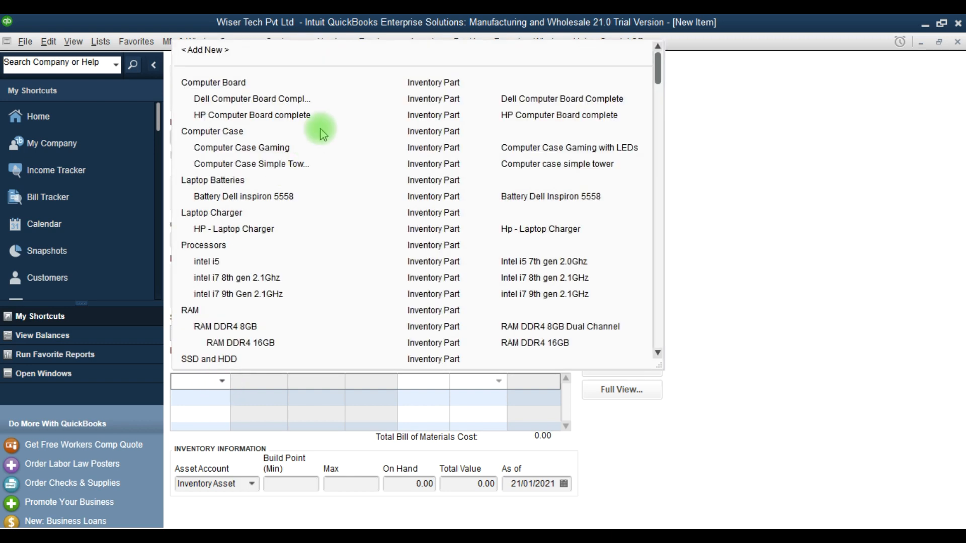
click(238, 166)
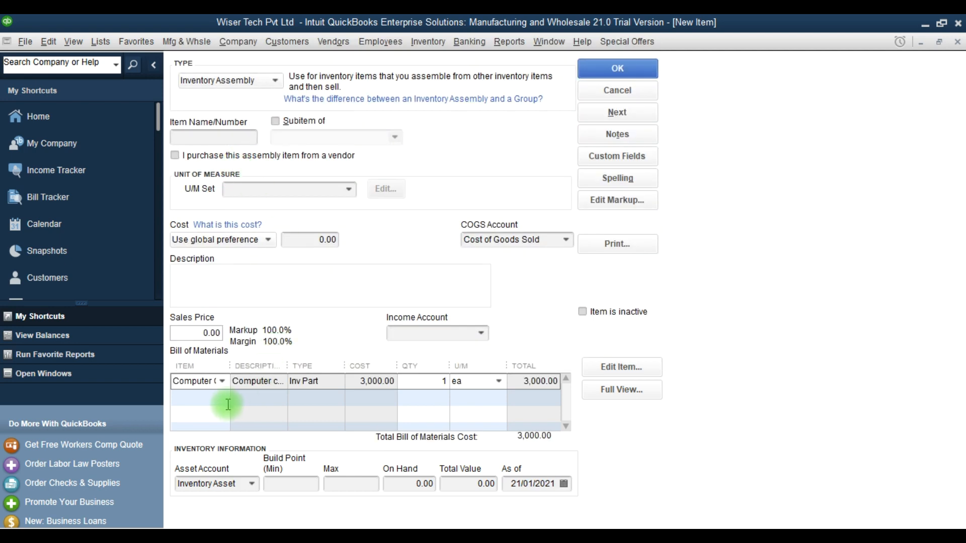
- Open the full view of the bill of materials and add Dell Computer Board Complete on the second row
click(228, 401)
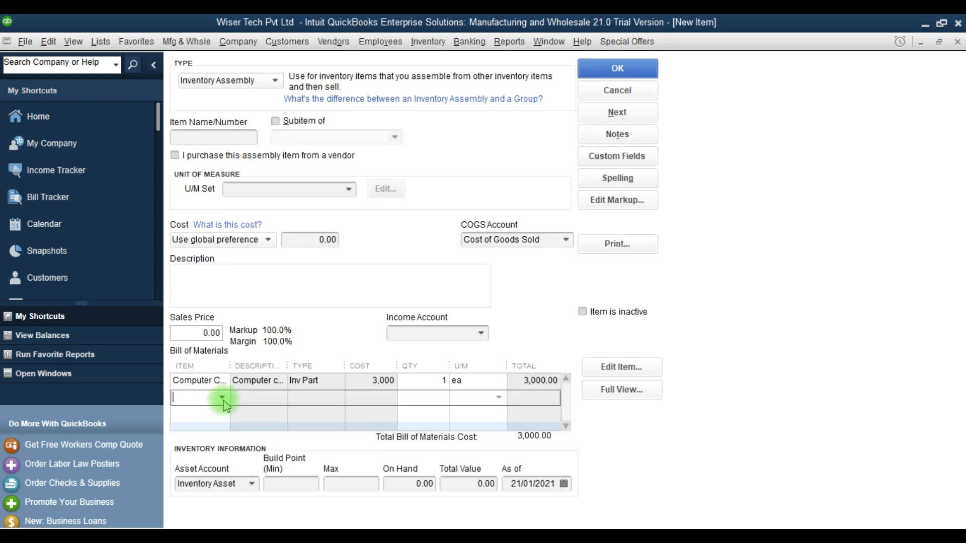
click(614, 391)
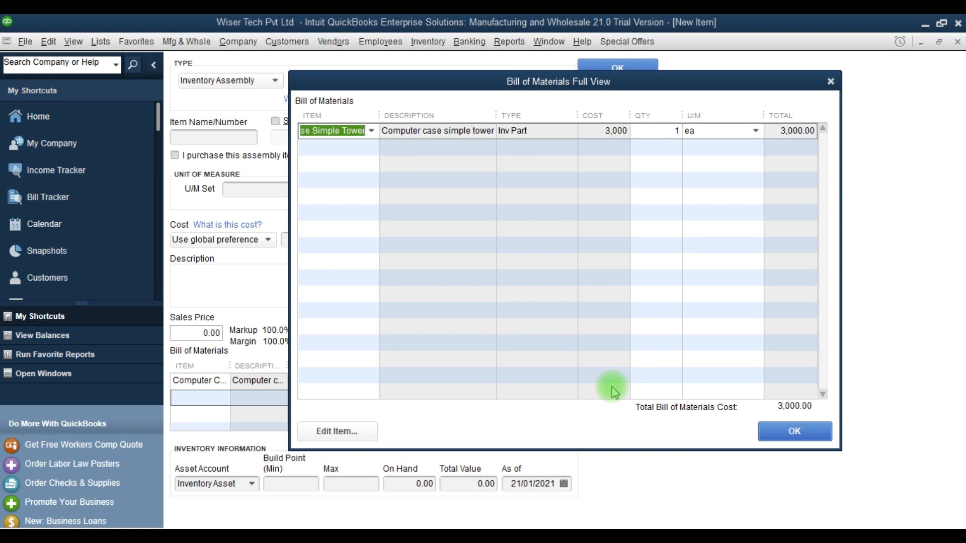
click(372, 147)
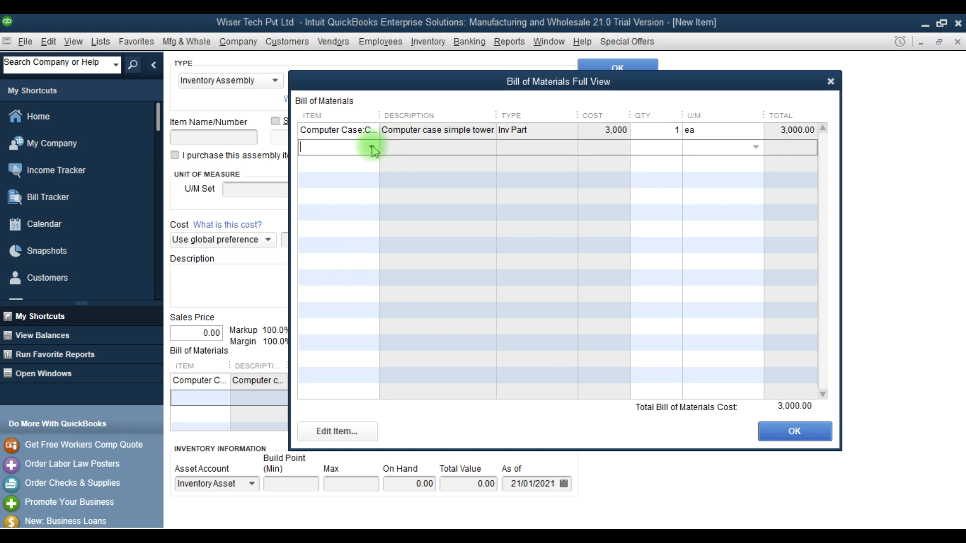
click(371, 147)
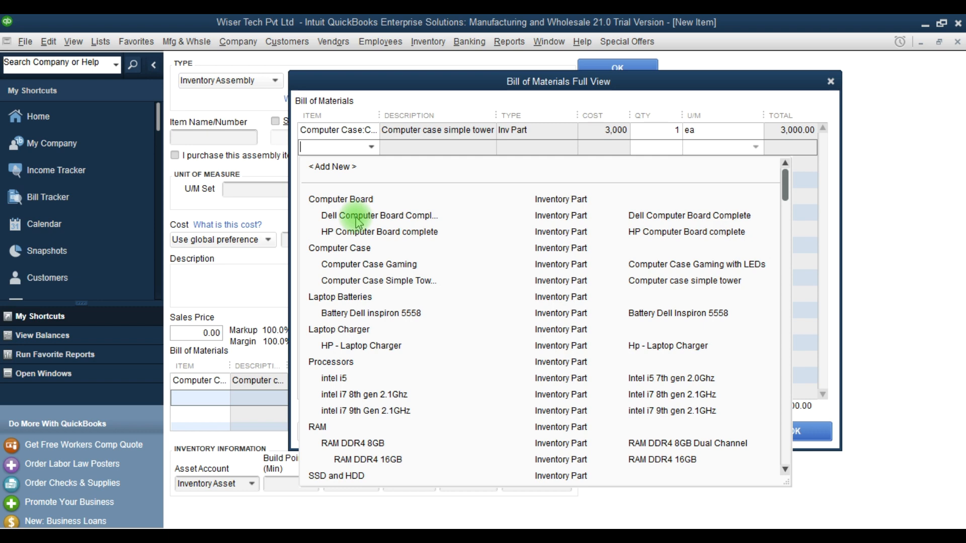
key(F9)
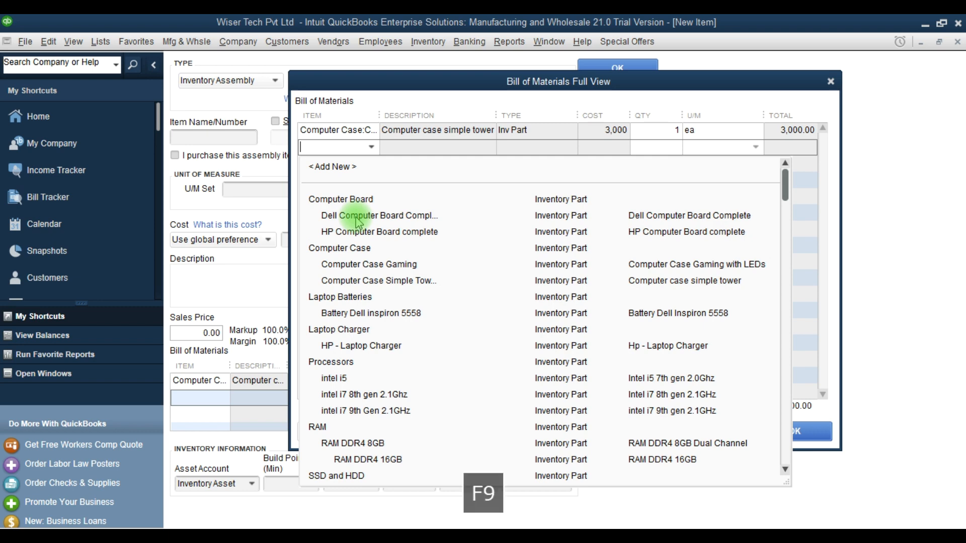
click(356, 217)
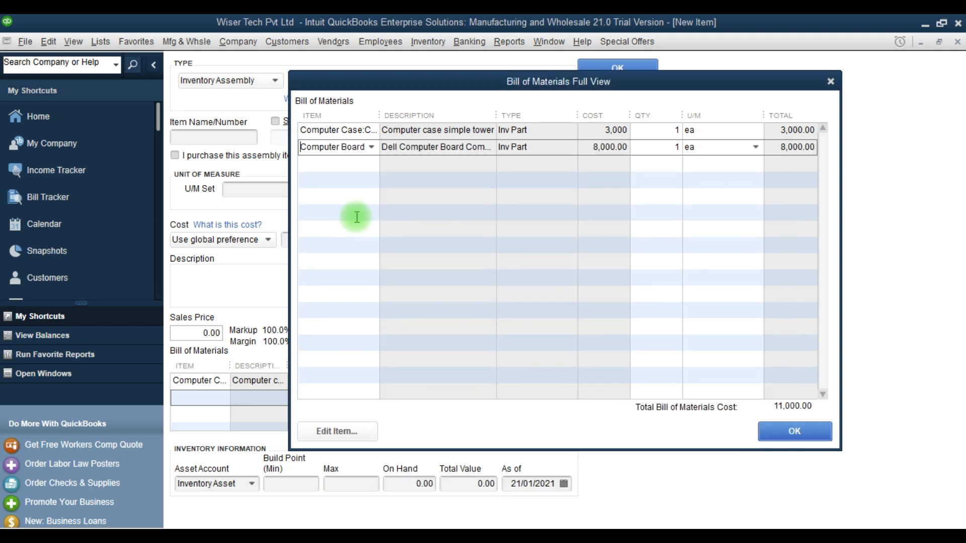
- Add the WDD HDD 1TB inventory part on the third row of the bill of materials
click(377, 159)
click(371, 163)
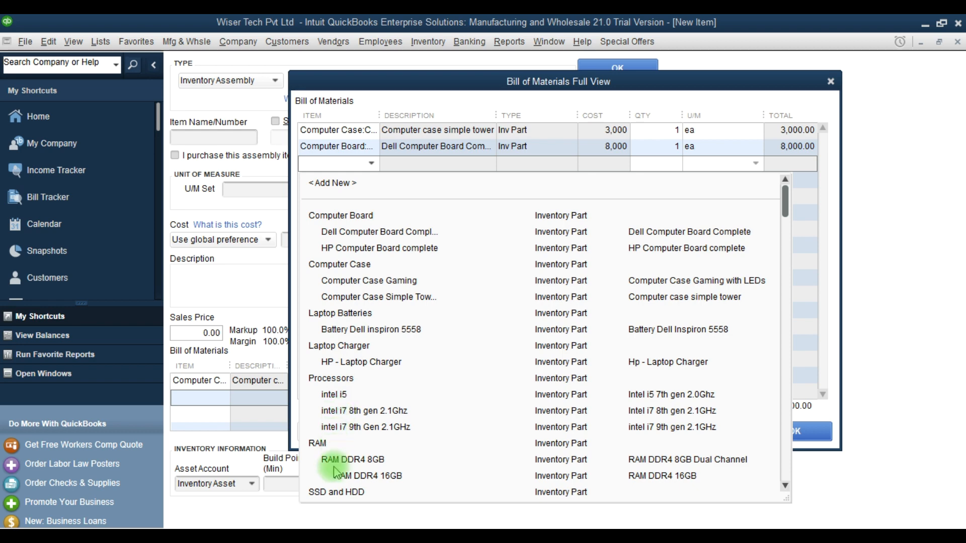
scroll(385, 446, down, 2)
scroll(384, 446, down, 1)
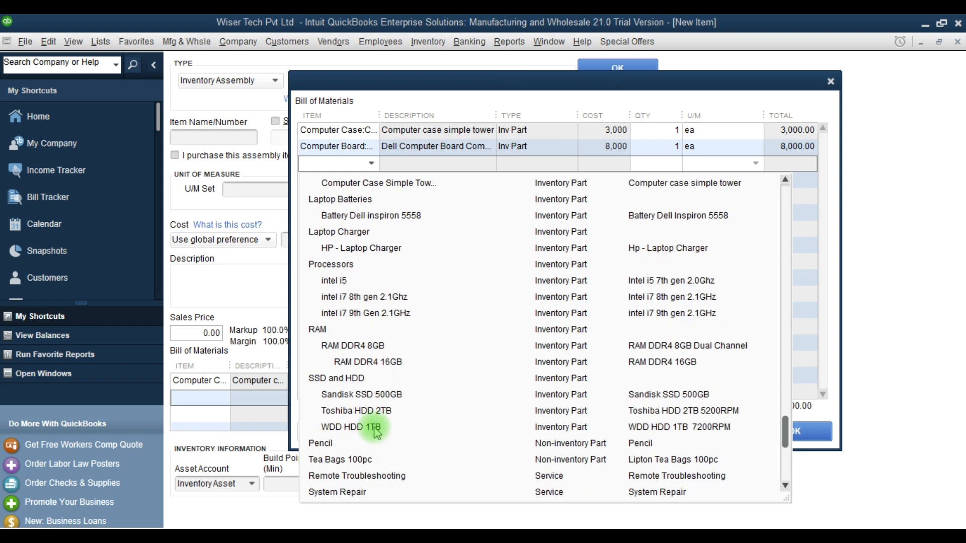
click(378, 428)
- Add the intel i5 processor and the RAM DDR4 8GB part on the next two rows of the bill of materials
click(366, 177)
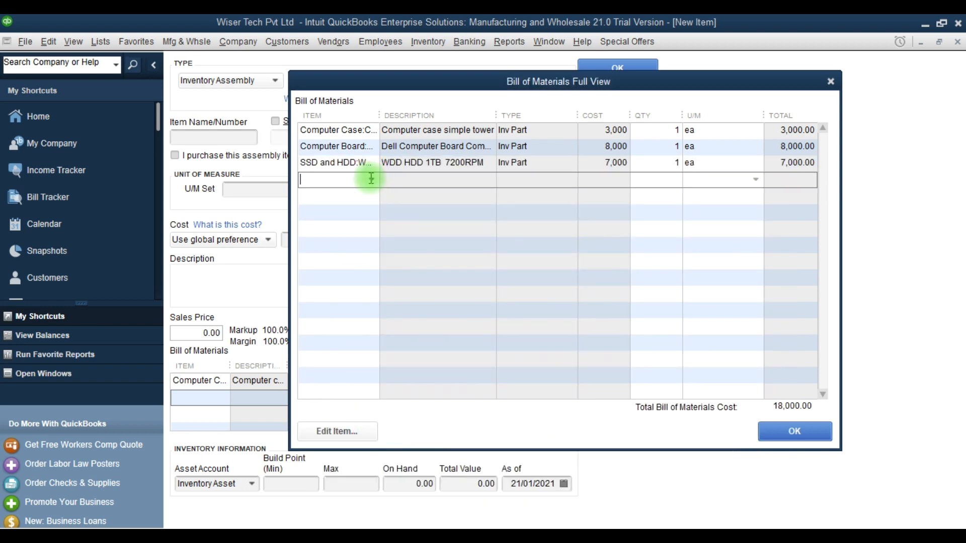
click(372, 179)
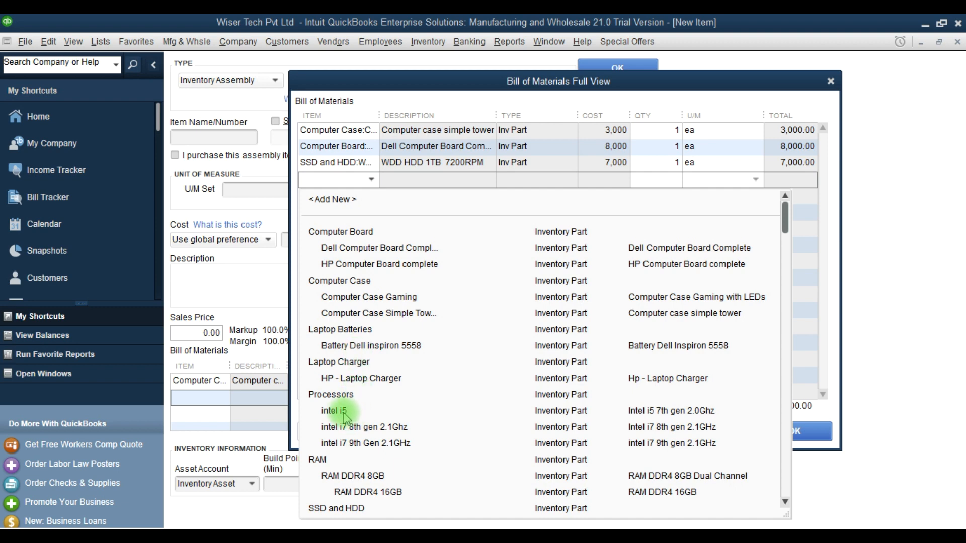
click(347, 411)
click(371, 197)
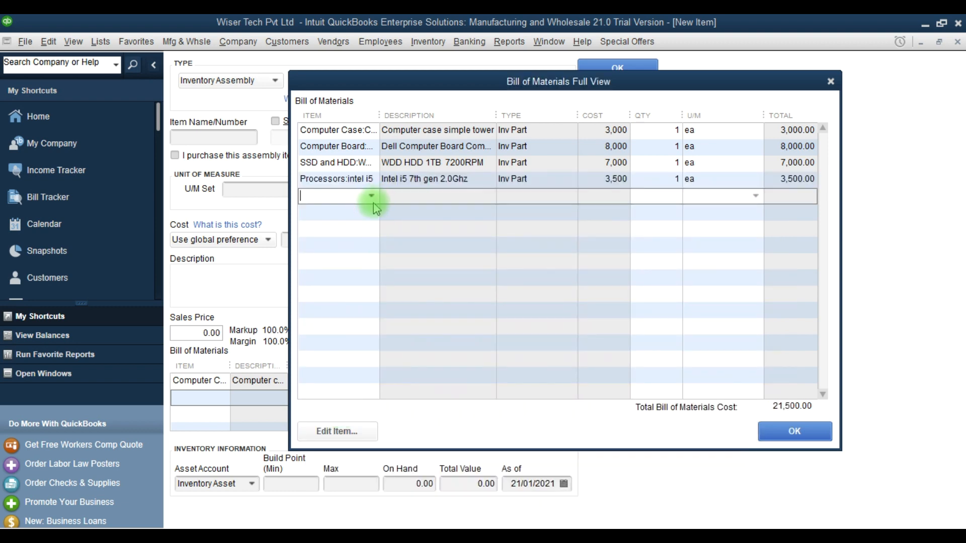
click(371, 195)
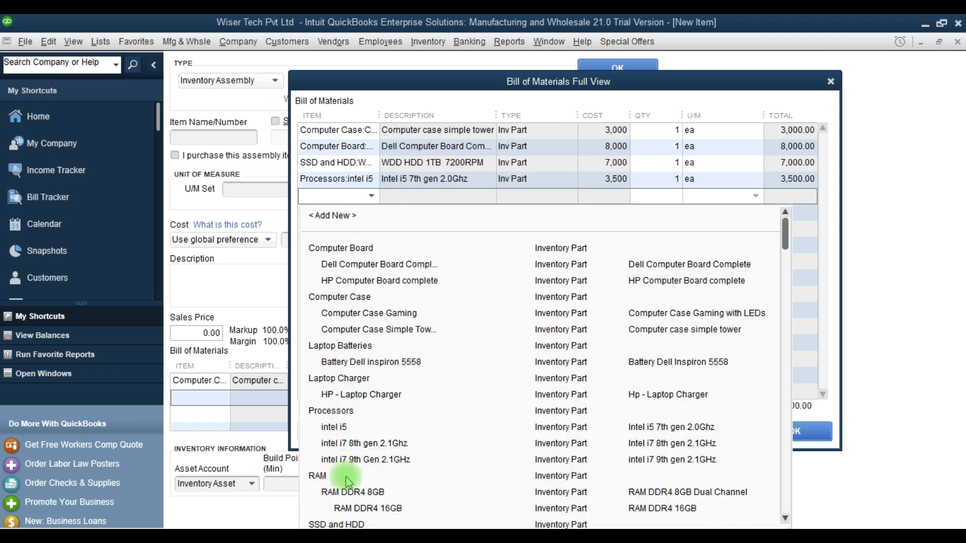
click(348, 492)
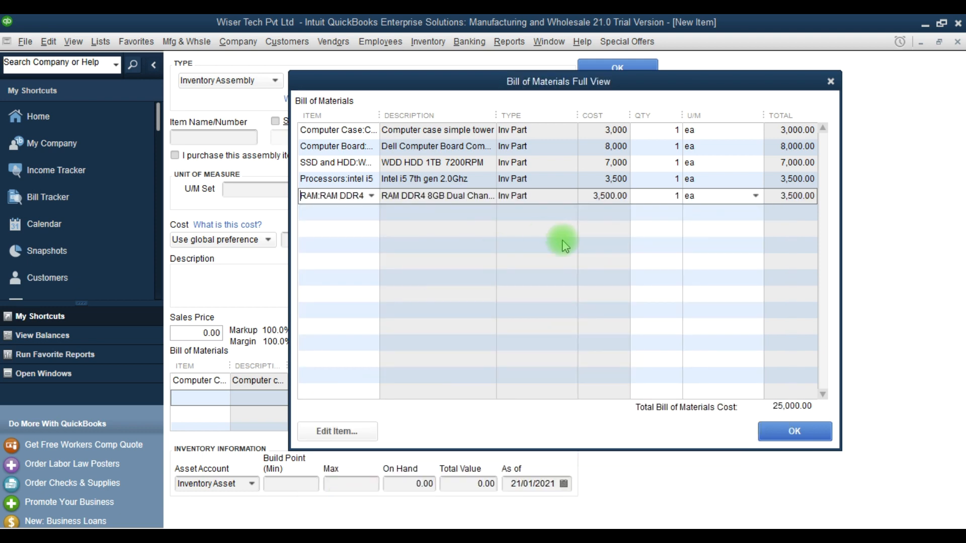
- Start adding a new item of type Other Charge from the sixth row of the bill of materials
click(369, 210)
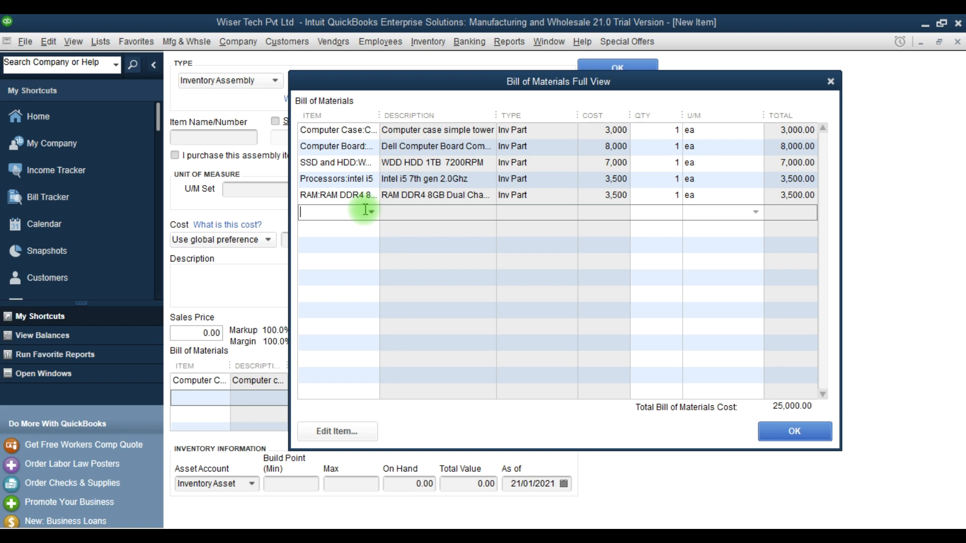
key(F9)
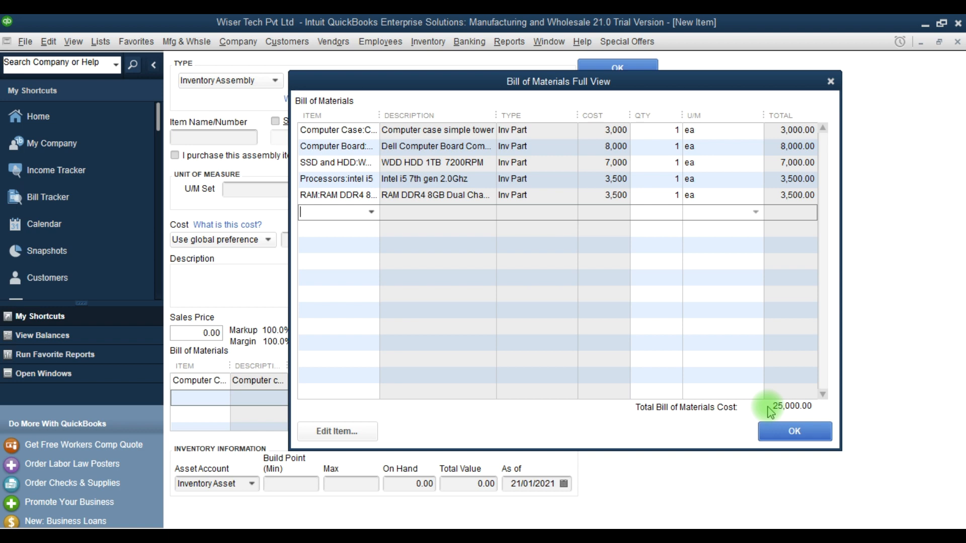
key(F9)
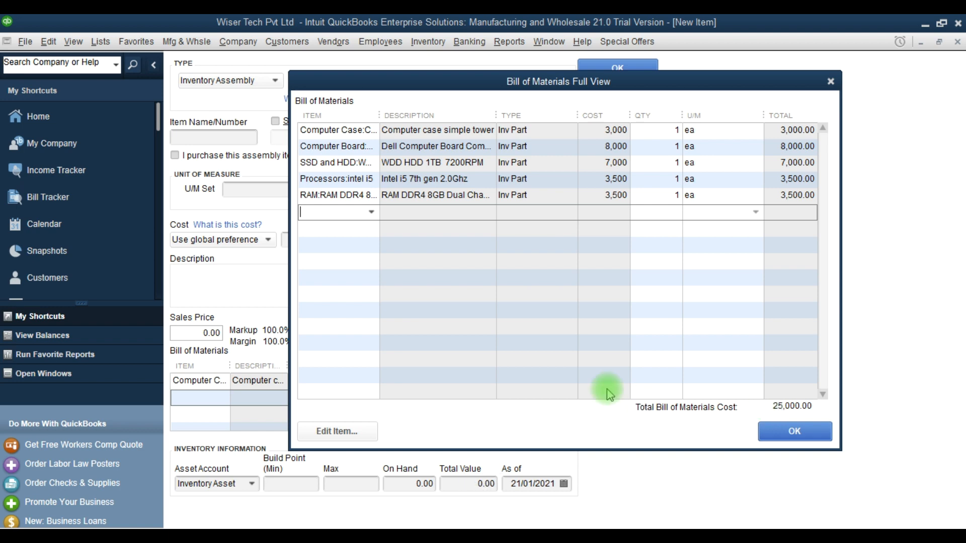
click(371, 213)
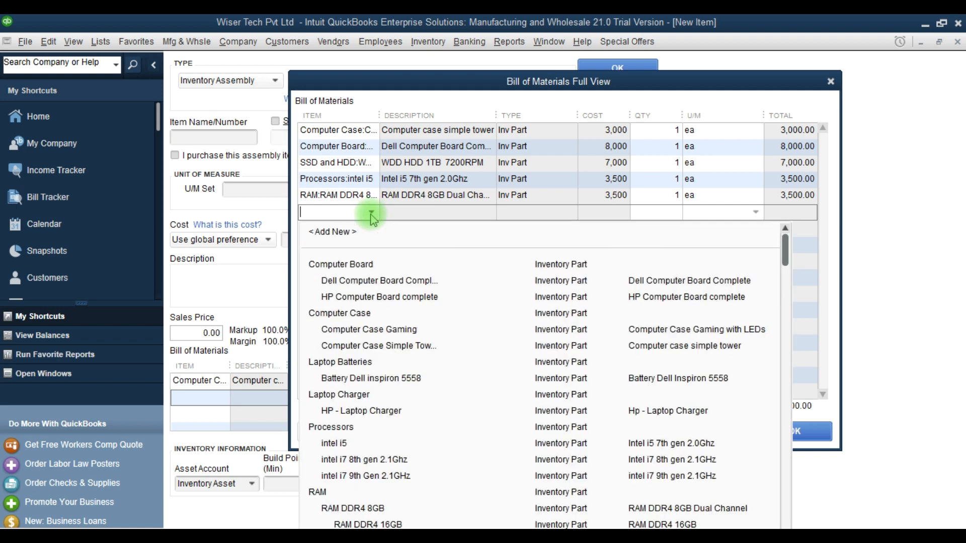
click(353, 237)
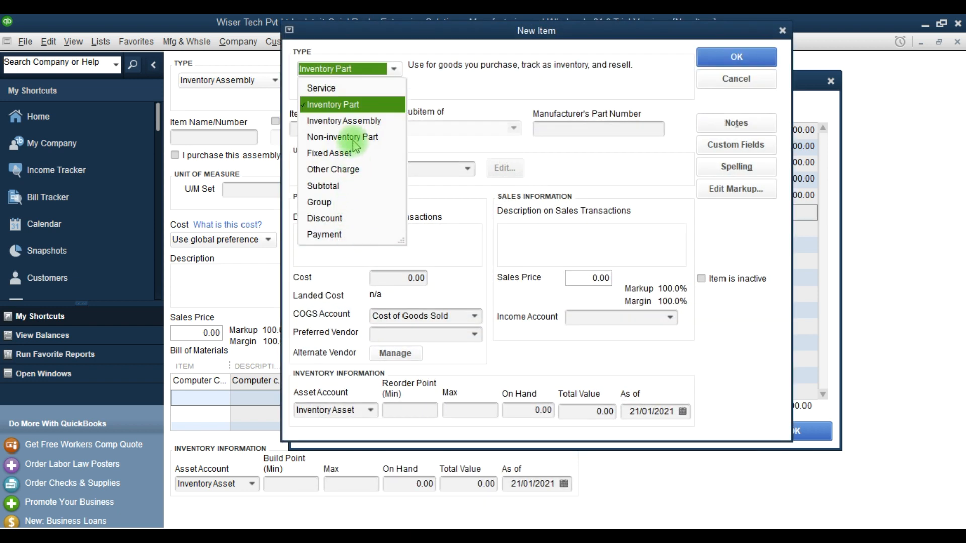
click(352, 169)
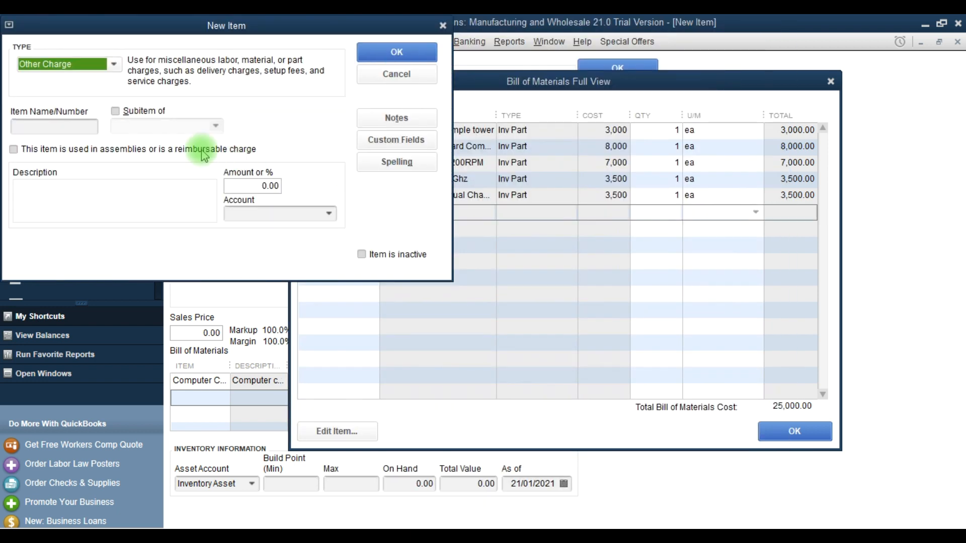
- Name the new Other Charge item "Assembly Labour"
click(74, 127)
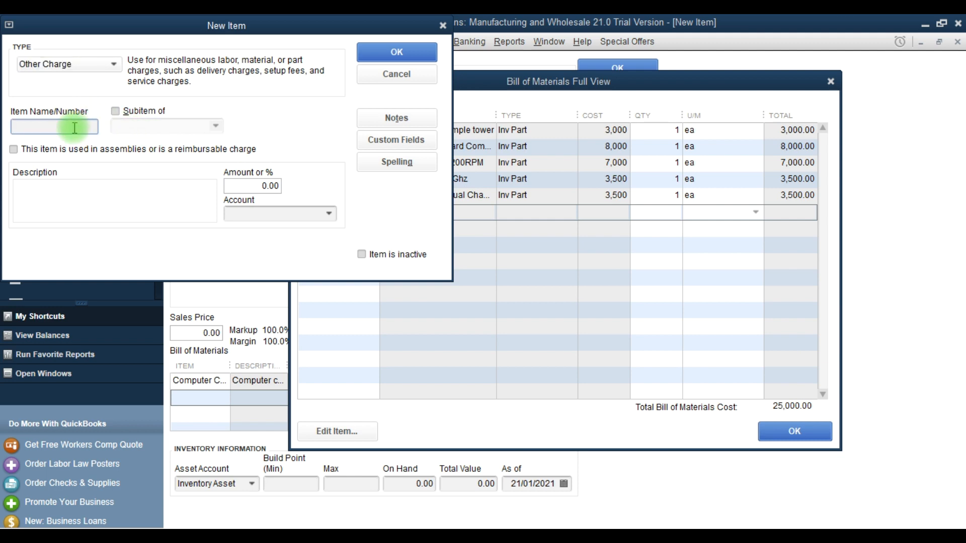
text(Asse)
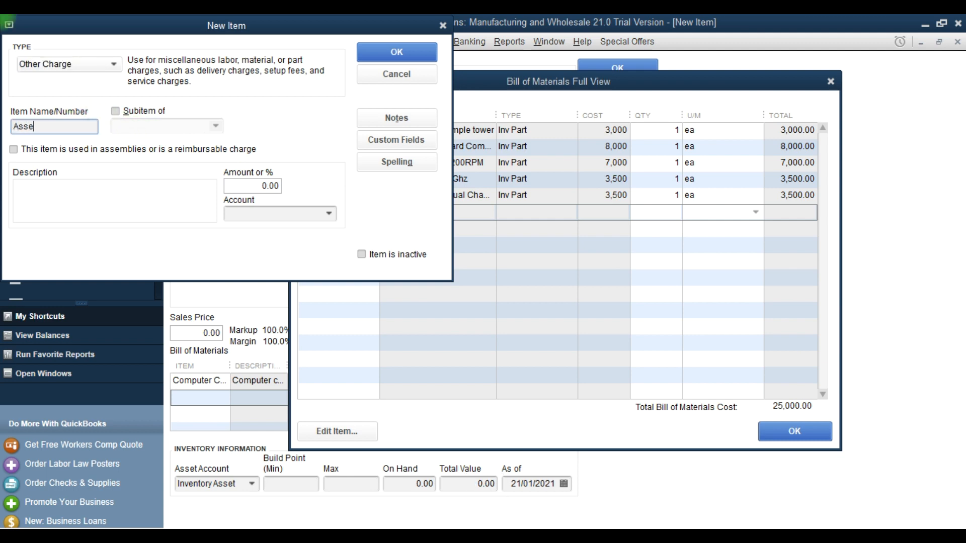
text(bmly)
key(BackSpace)
key(BackSpace)
key(BackSpace)
key(BackSpace)
text(mbly )
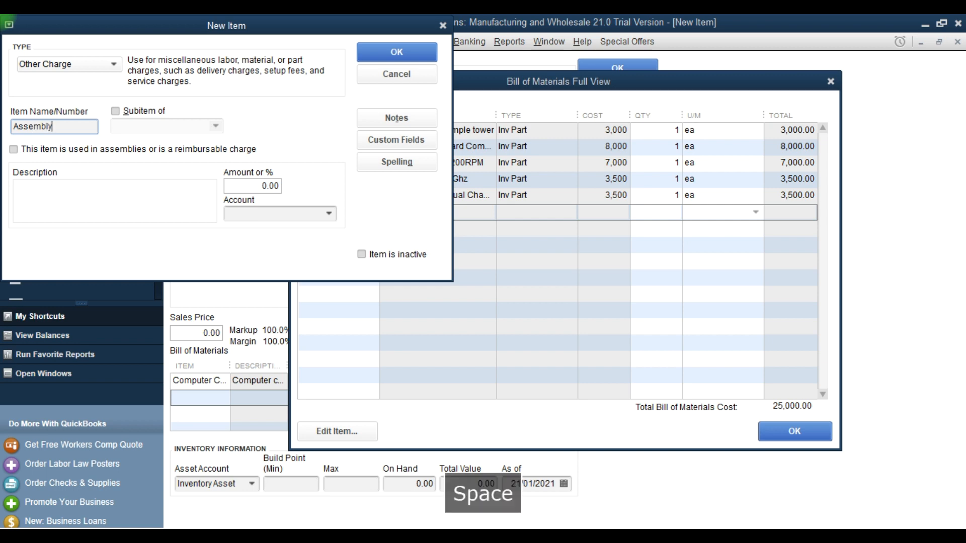
text(Labour)
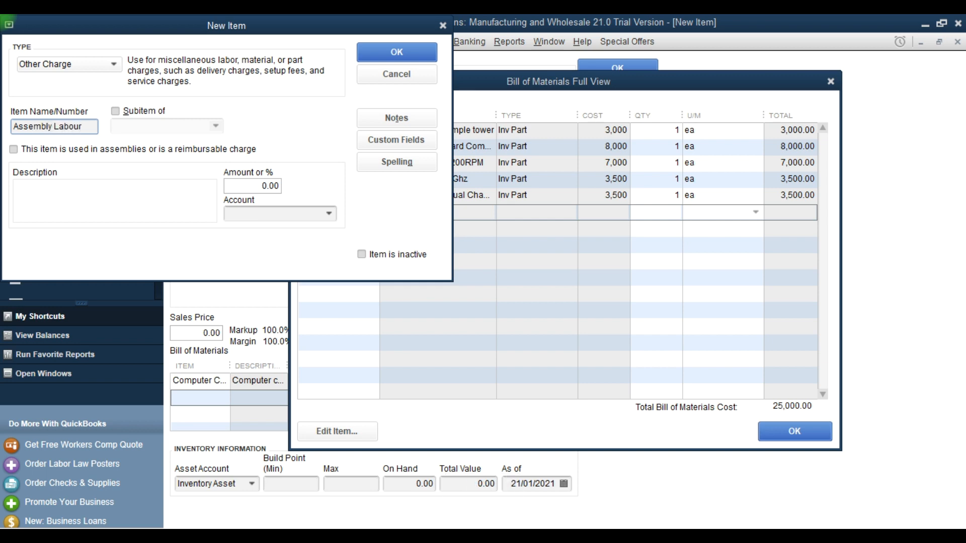
key(Tab)
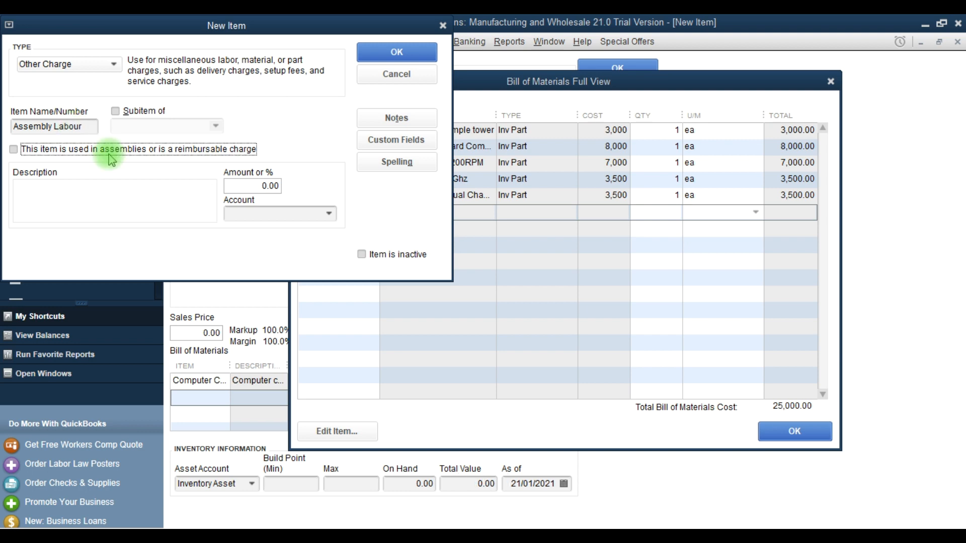
- Mark the charge as used in assemblies or reimbursable and enter "Assembly Labour Charges" as its purchase description
key(F9)
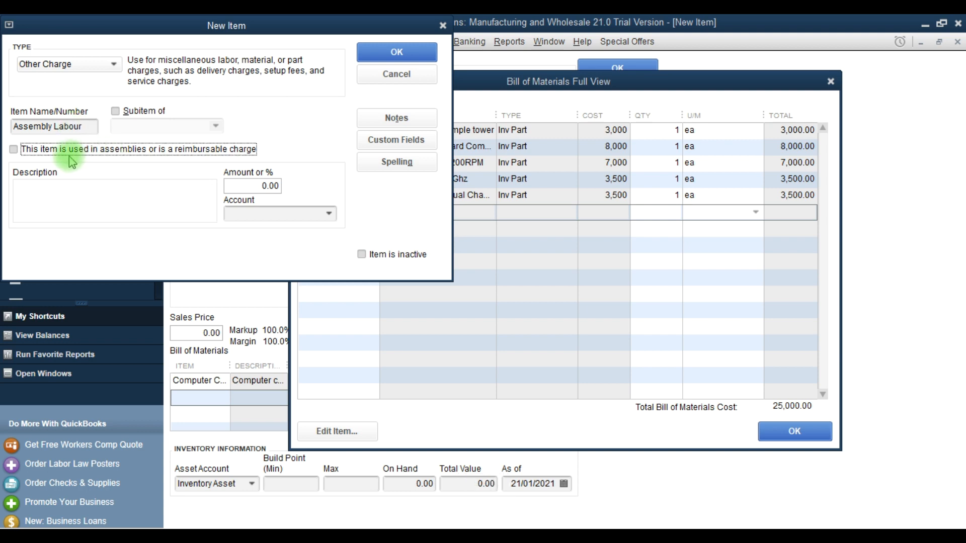
click(22, 154)
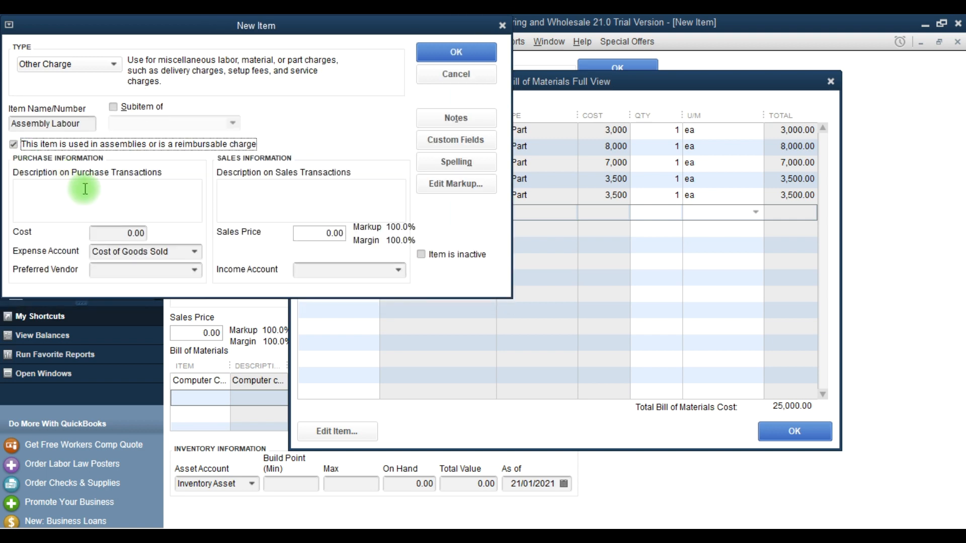
click(85, 189)
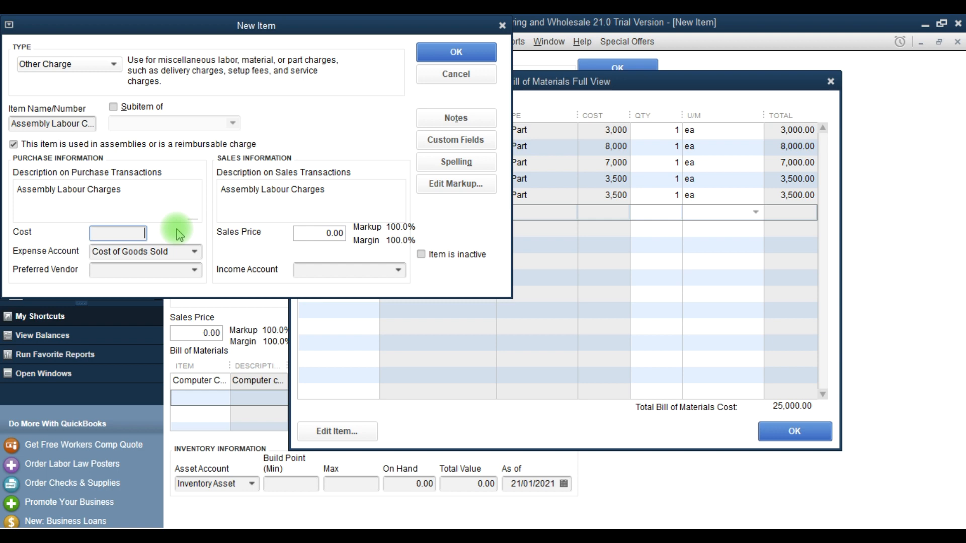
- Set the charge's cost to 200 and its expense account to Labour Cost under Cost of Goods Sold
key(F9)
text(200)
key(Tab)
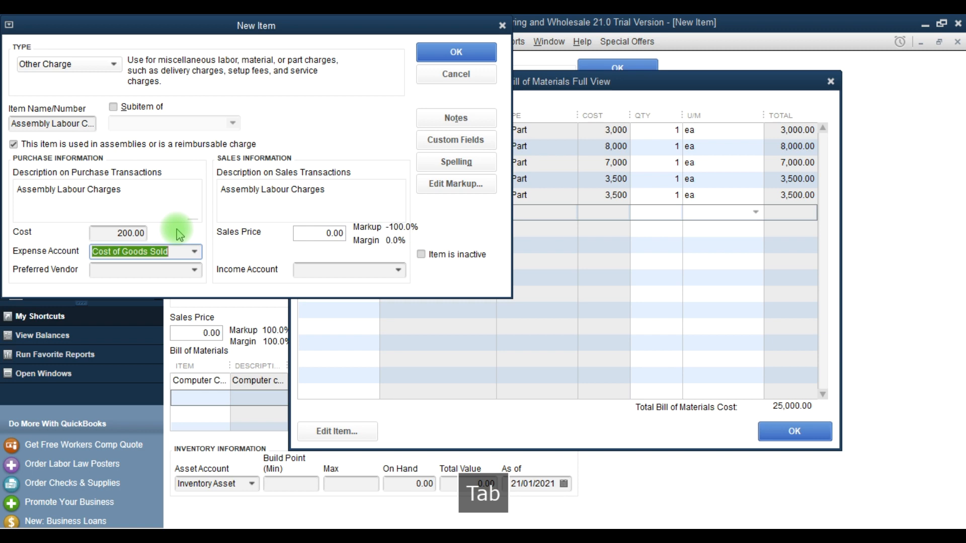
click(191, 248)
click(194, 252)
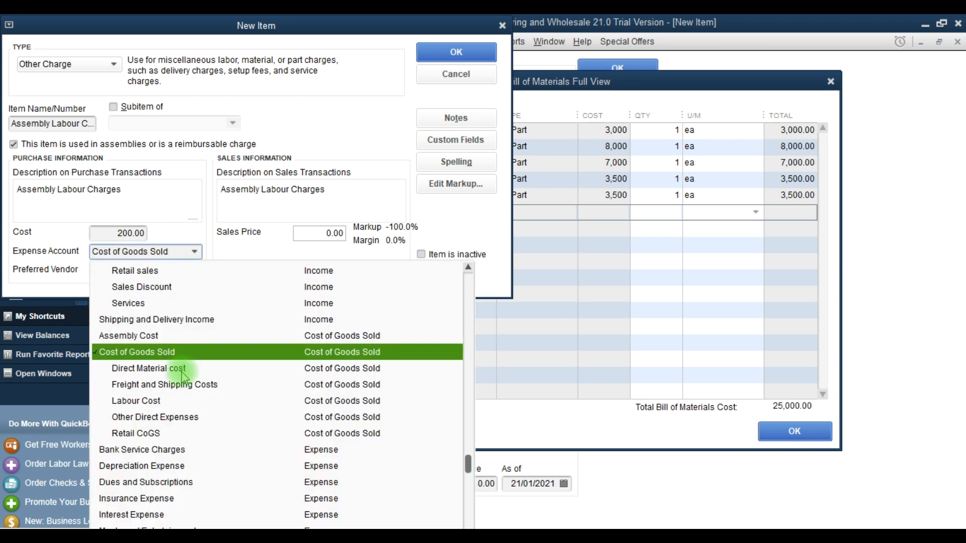
click(157, 401)
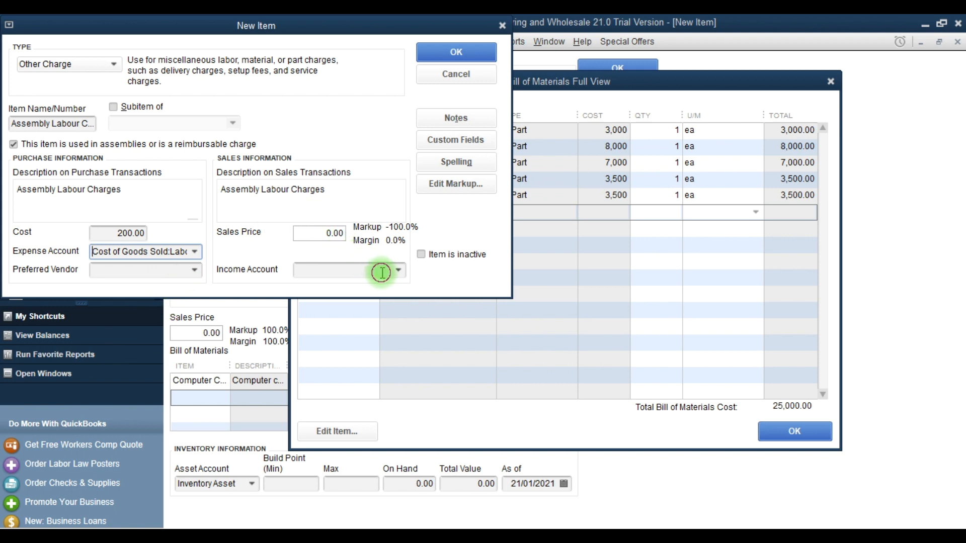
- Set the labour charge's income account to Services under Sales and save the item into the bill of materials
click(398, 270)
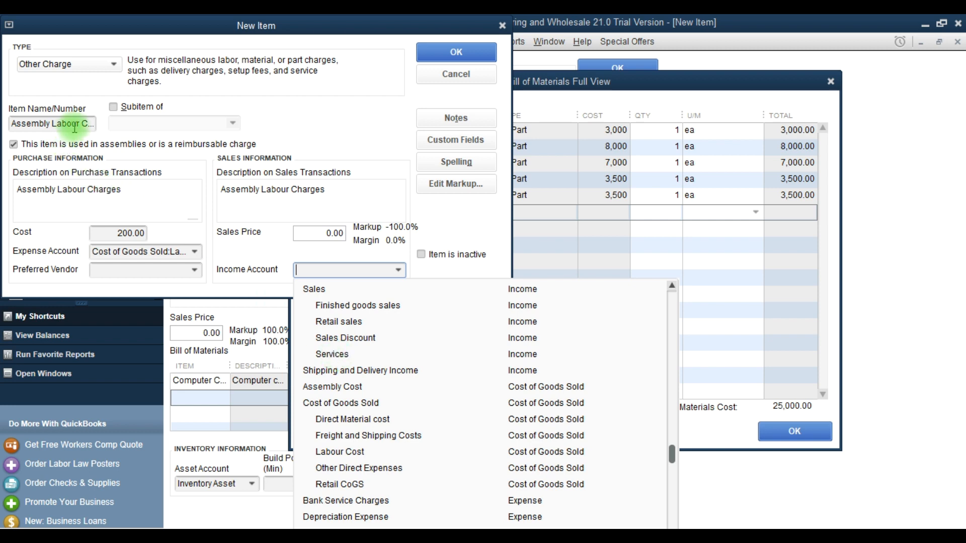
click(341, 360)
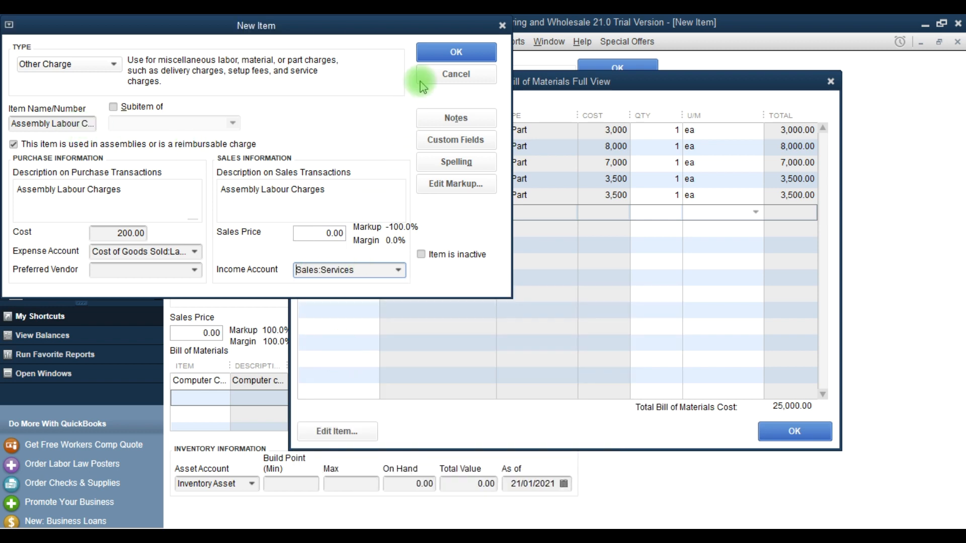
click(455, 56)
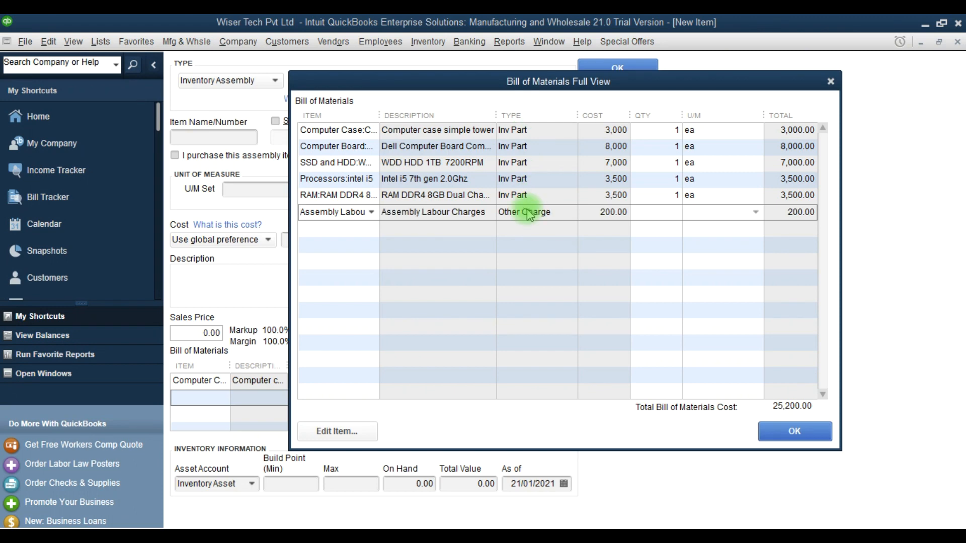
key(F9)
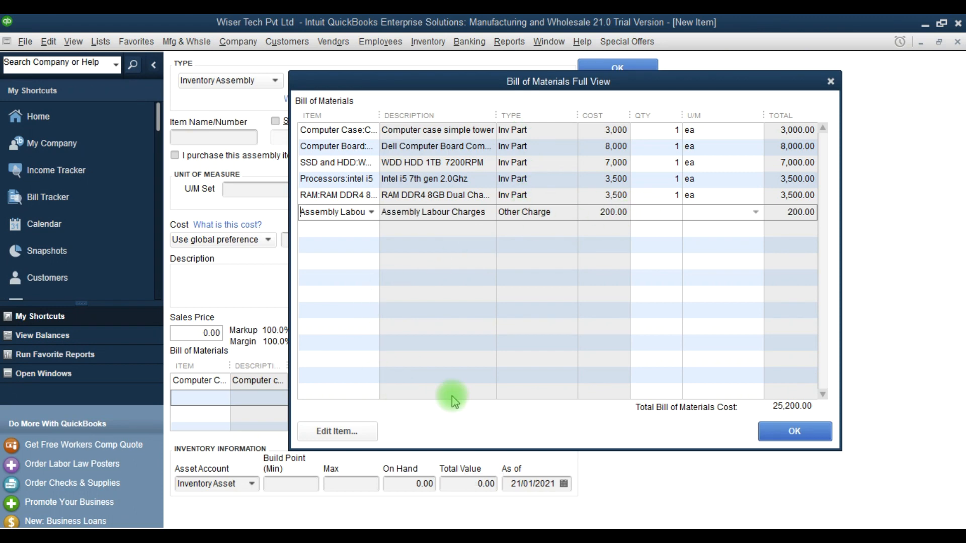
- Start adding a new item of type Other Charge from the seventh row of the bill of materials
click(367, 233)
click(372, 229)
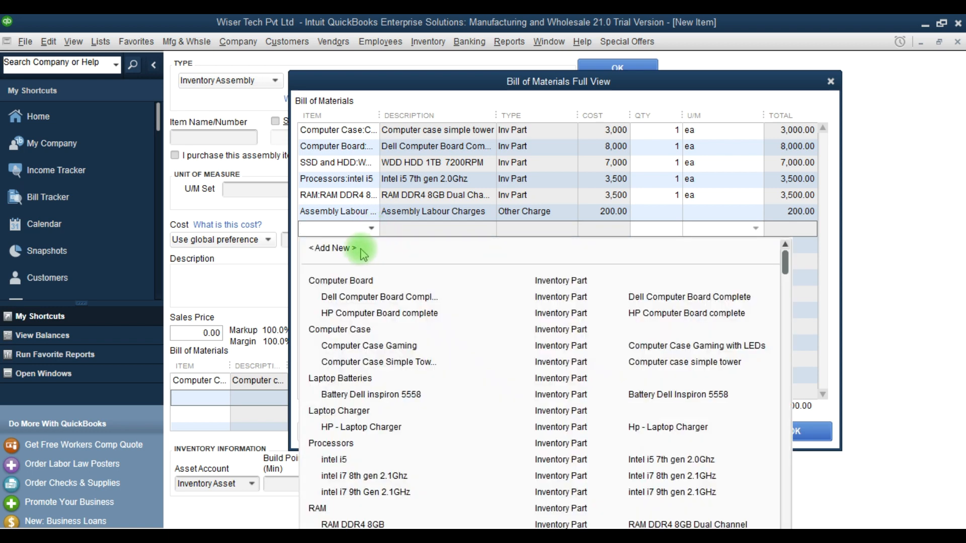
click(358, 250)
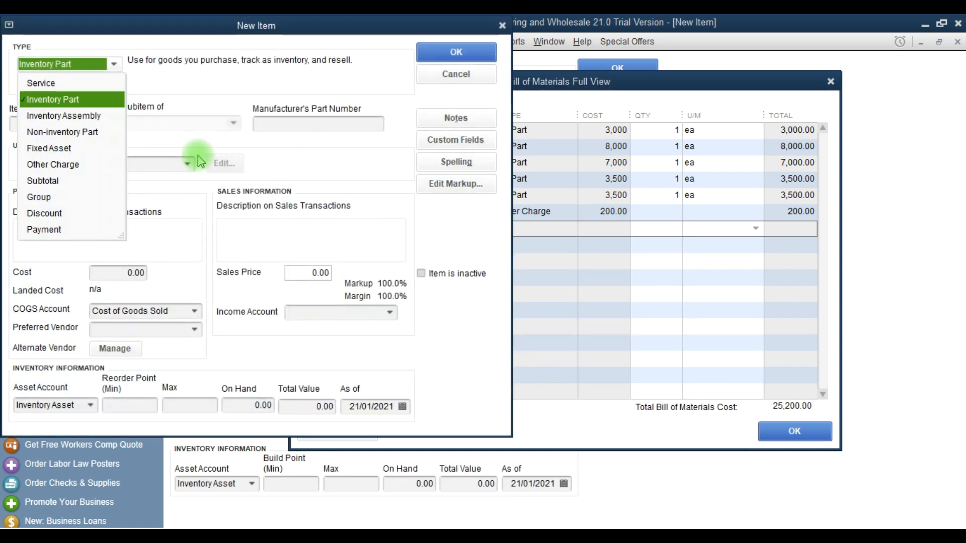
click(60, 164)
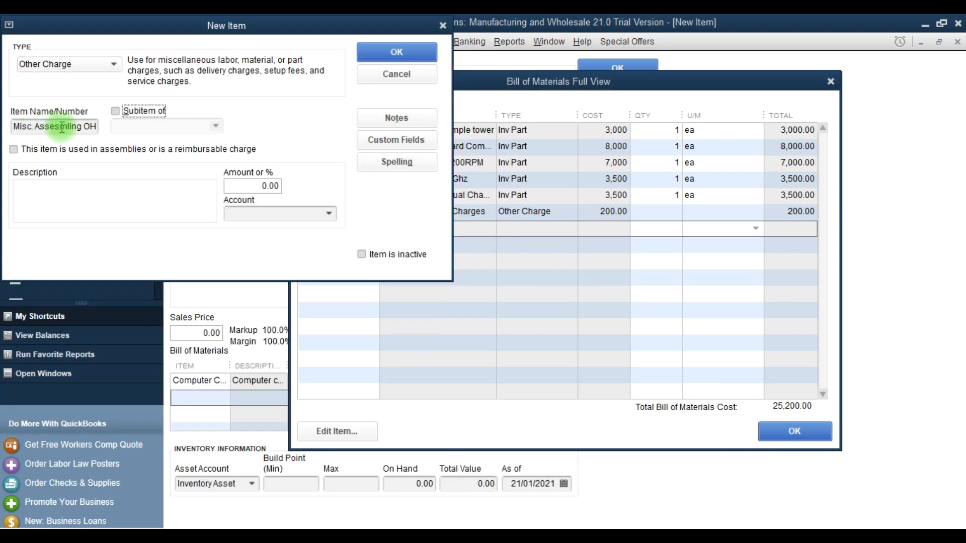
- Correct the new Other Charge item's name to "Misc. Assembling OH"
click(61, 126)
key(BackSpace)
key(BackSpace)
key(BackSpace)
key(BackSpace)
key(BackSpace)
key(BackSpace)
key(BackSpace)
key(BackSpace)
key(BackSpace)
key(BackSpace)
key(BackSpace)
key(BackSpace)
key(BackSpace)
text(Assm)
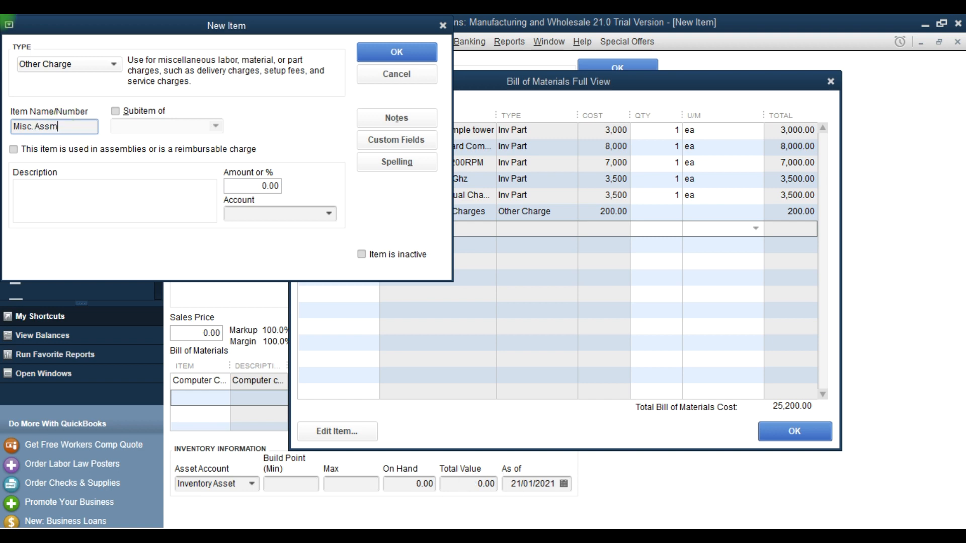
key(BackSpace)
text(embling OH)
key(Tab)
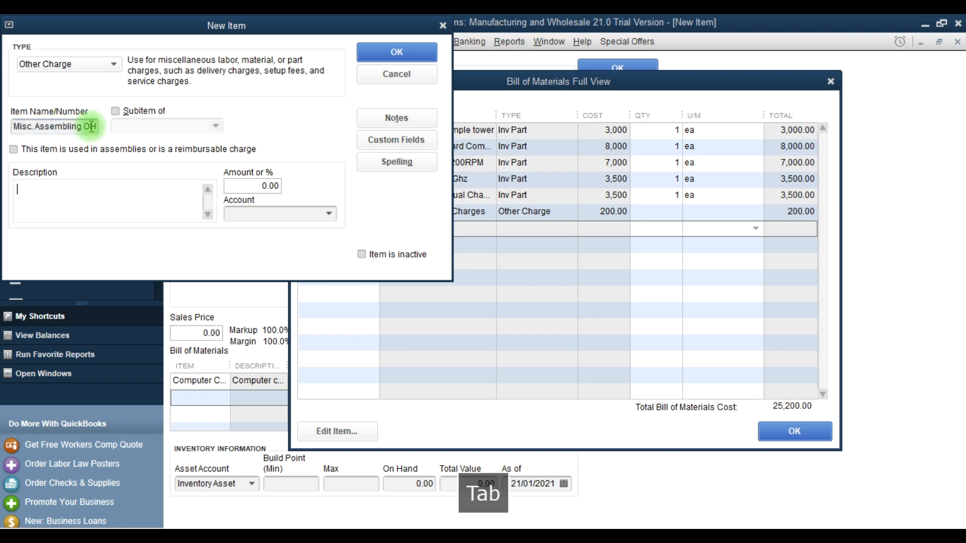
- Enter "Misc. Assembling OH" as the charge's description and mark it as used in assemblies or reimbursable
key(Tab)
text(Misc. Assembling OH)
key(Tab)
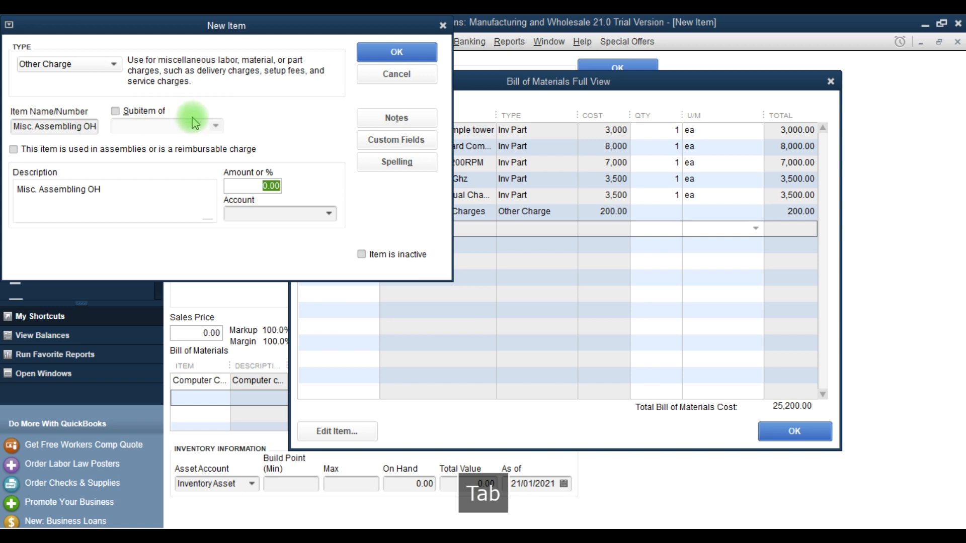
click(60, 148)
- Set the overhead charge's cost to 300 and its expense account to Other Direct Expenses under Cost of Goods Sold
click(135, 232)
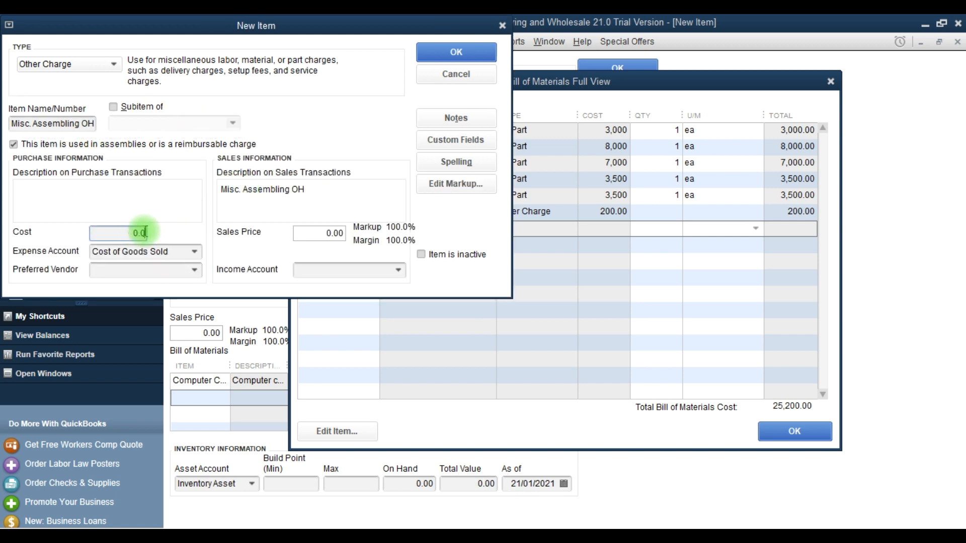
text(300)
key(Tab)
key(alt+Down)
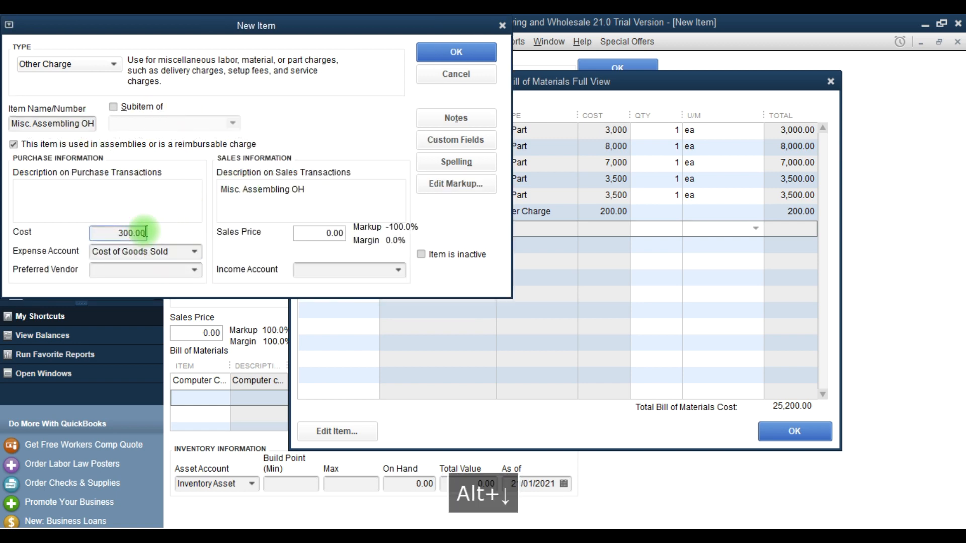
click(196, 256)
click(160, 418)
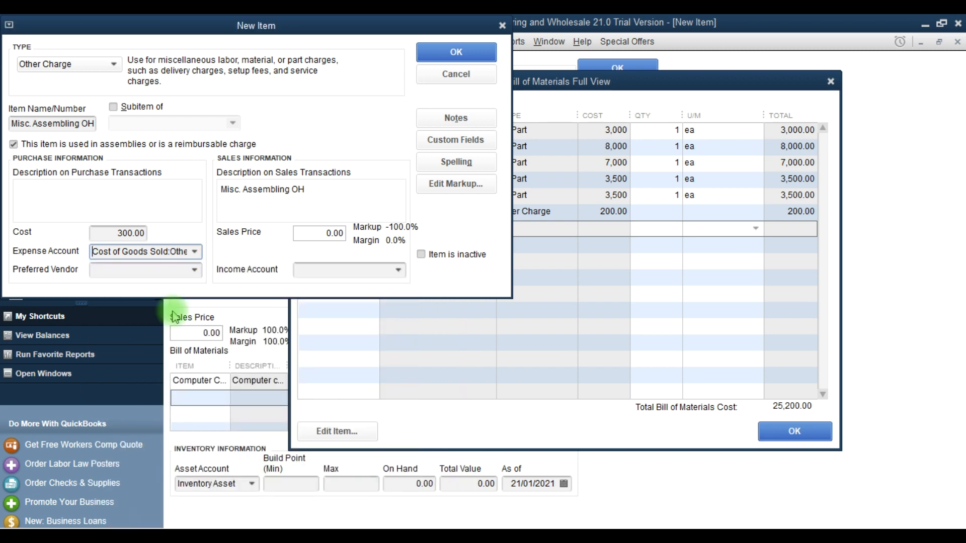
- Set the overhead charge's income account to Services under Sales and save the item into the bill of materials
click(399, 270)
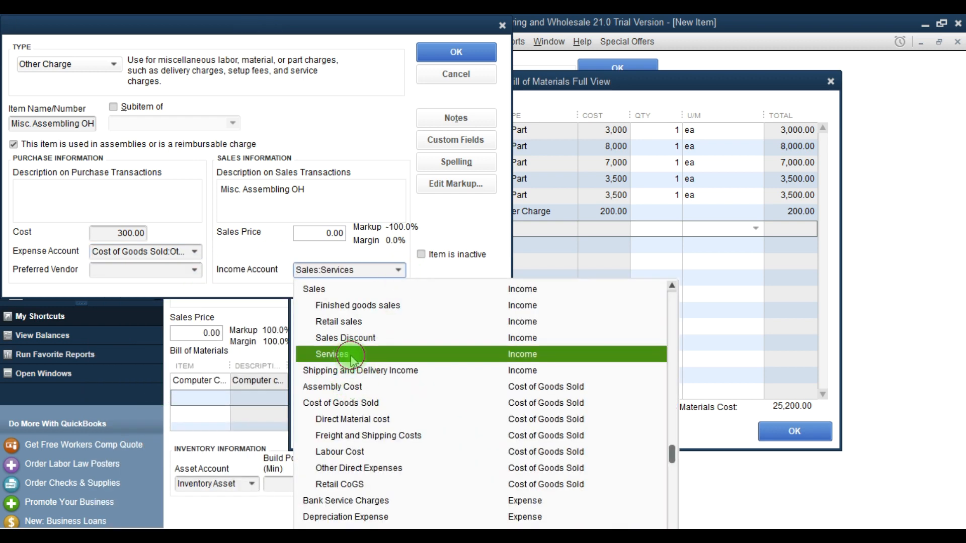
click(332, 354)
click(456, 52)
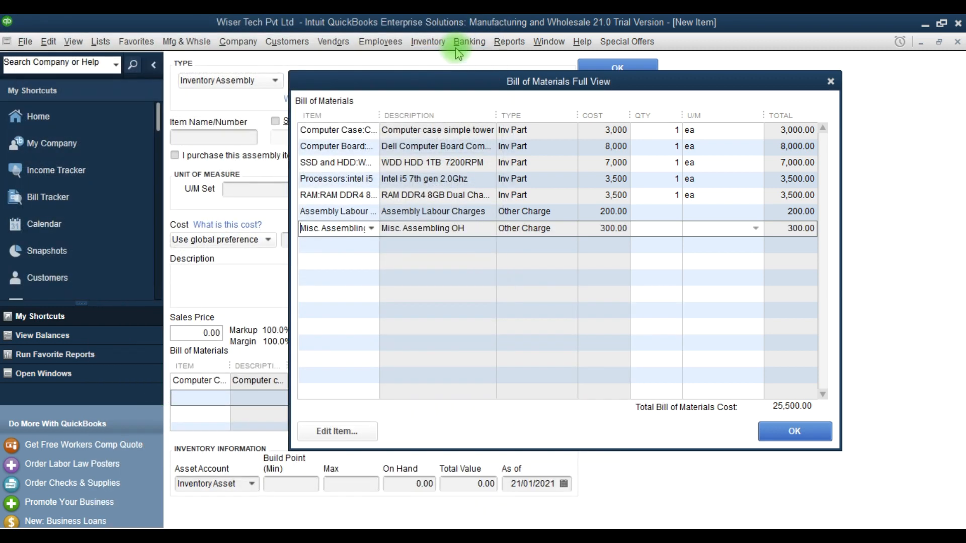
key(F9)
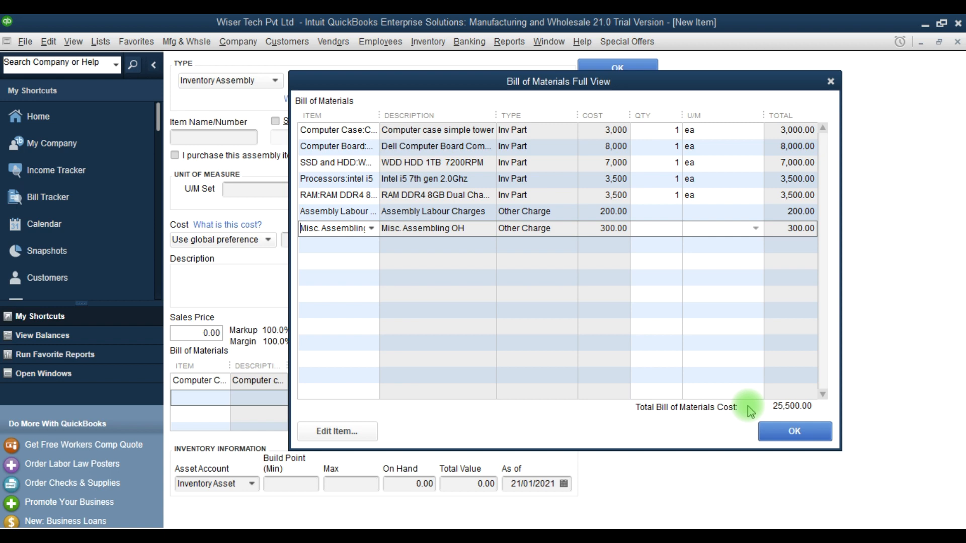
- Check the component parts' quantities and the units of measure available for the computer case
click(667, 132)
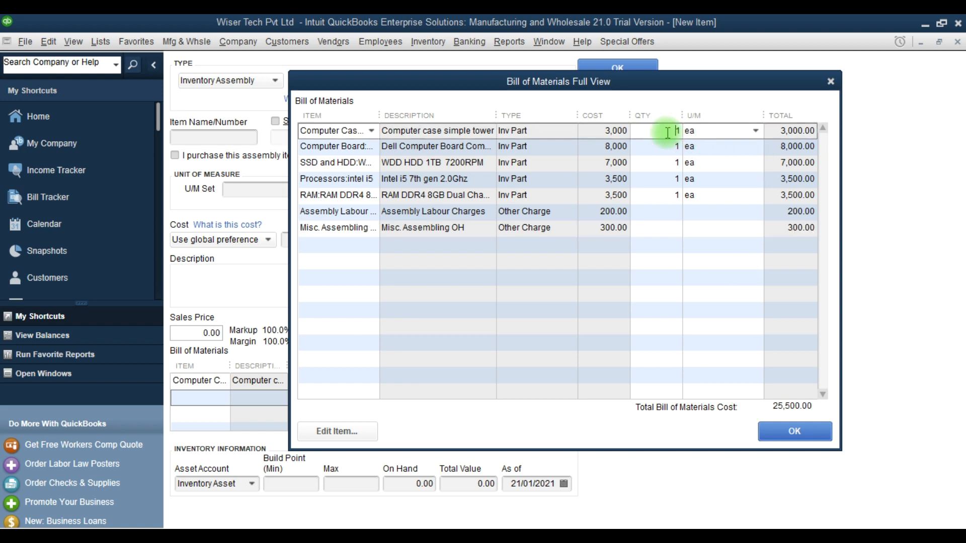
click(668, 147)
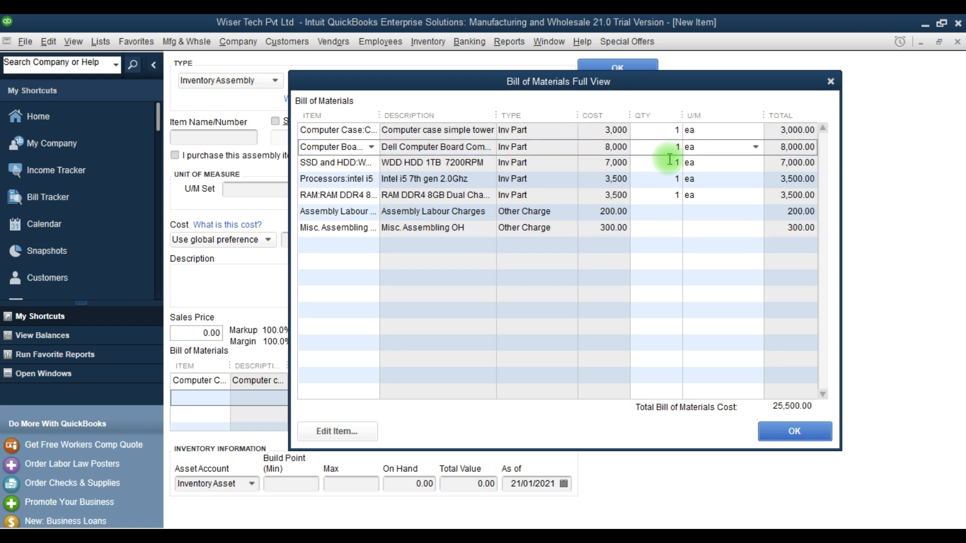
click(669, 196)
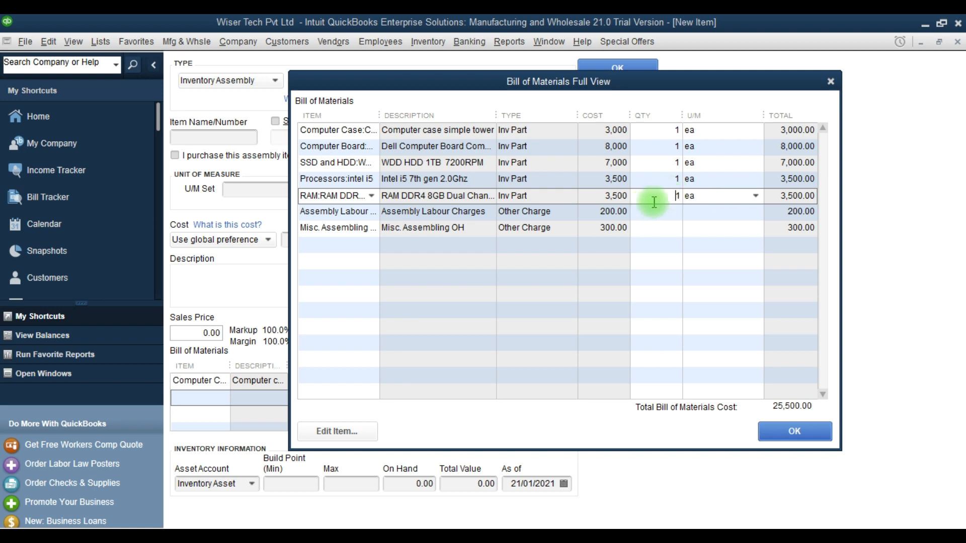
click(728, 146)
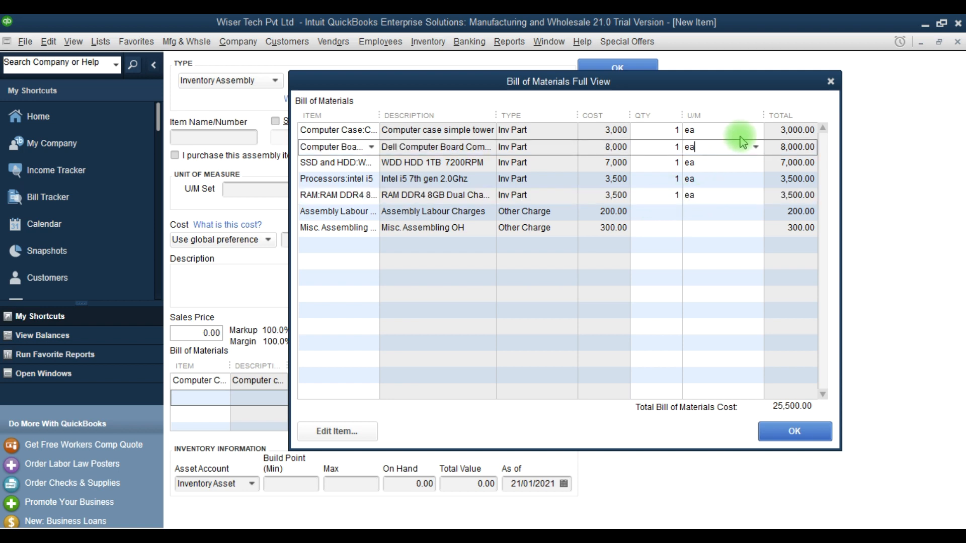
click(731, 131)
click(756, 132)
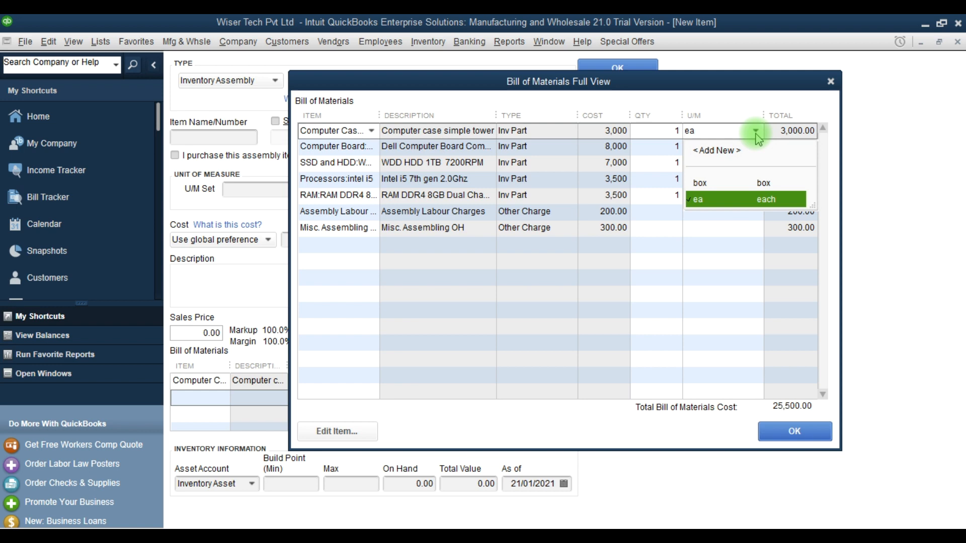
click(649, 163)
- Try box as the RAM row's unit of measure and switch it back to ea
click(743, 197)
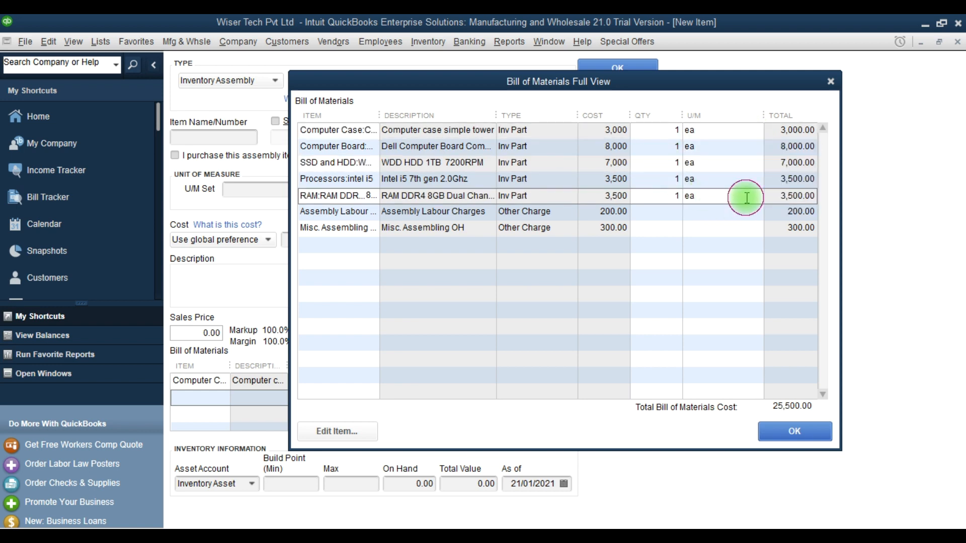
click(756, 196)
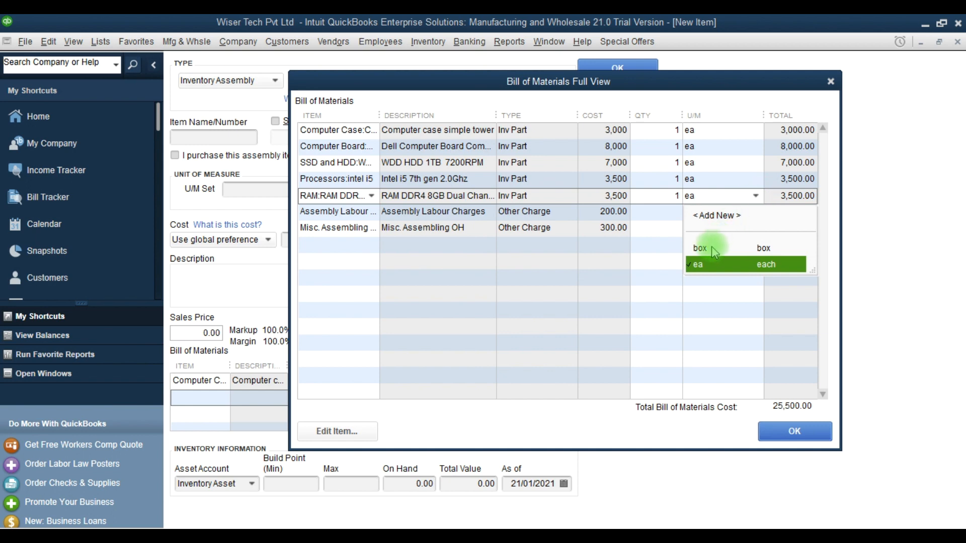
click(712, 246)
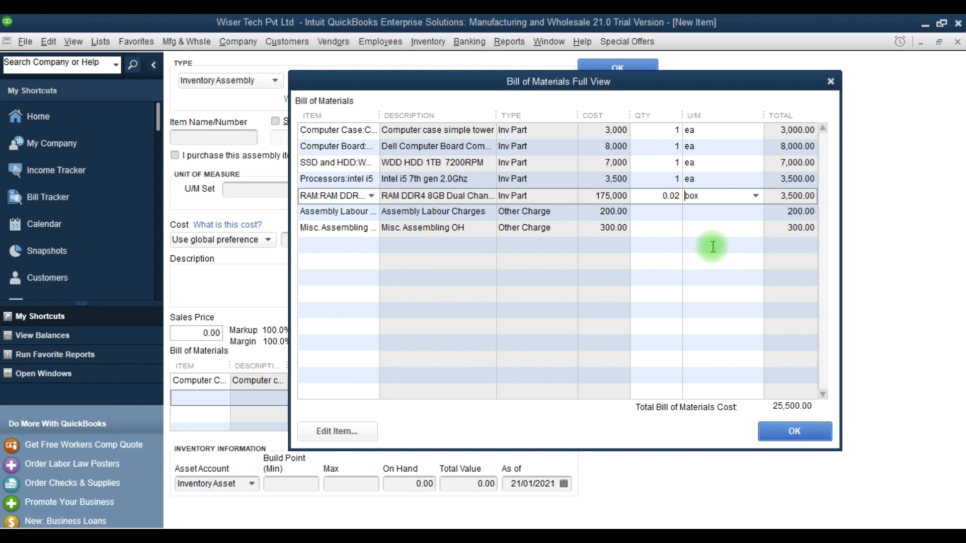
click(756, 196)
click(709, 265)
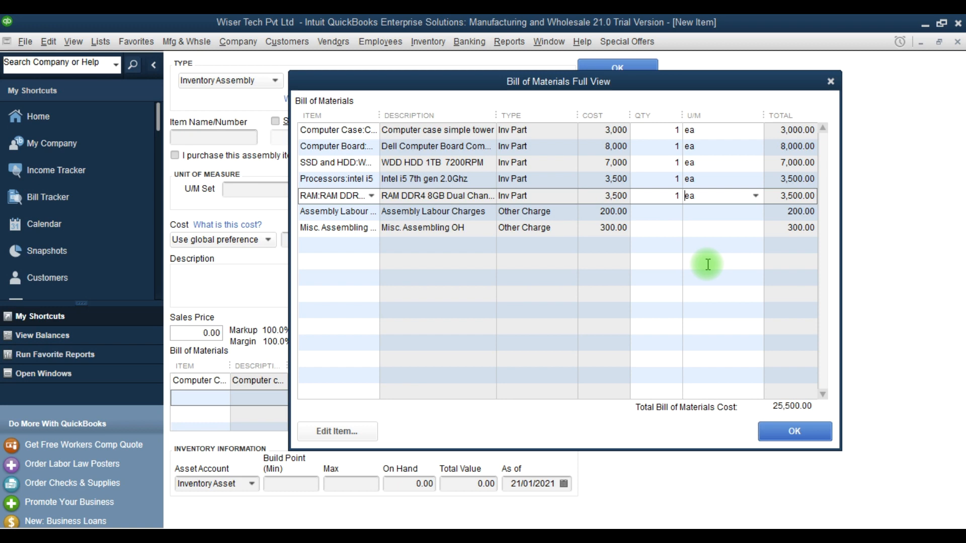
key(F9)
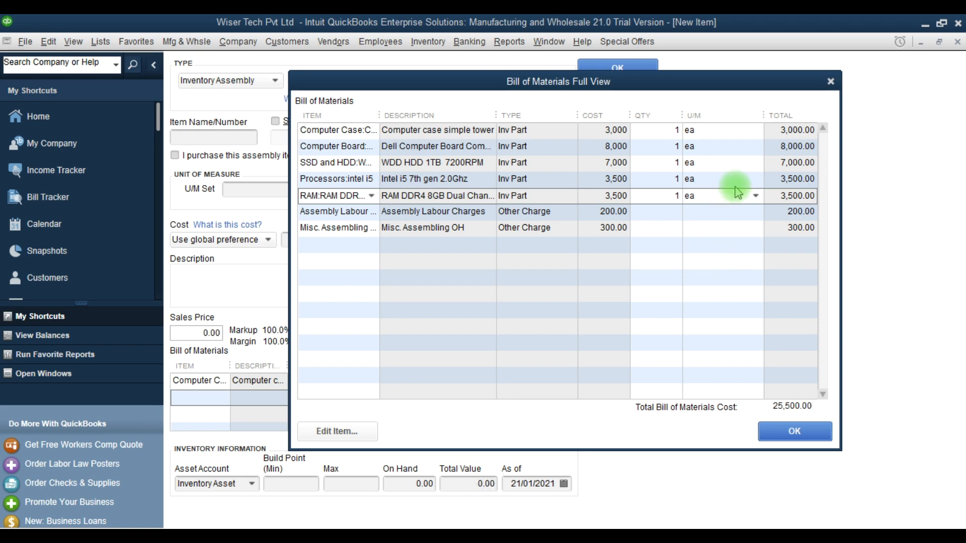
- Keep ea as the processor row's unit of measure and accept the full bill of materials
click(754, 182)
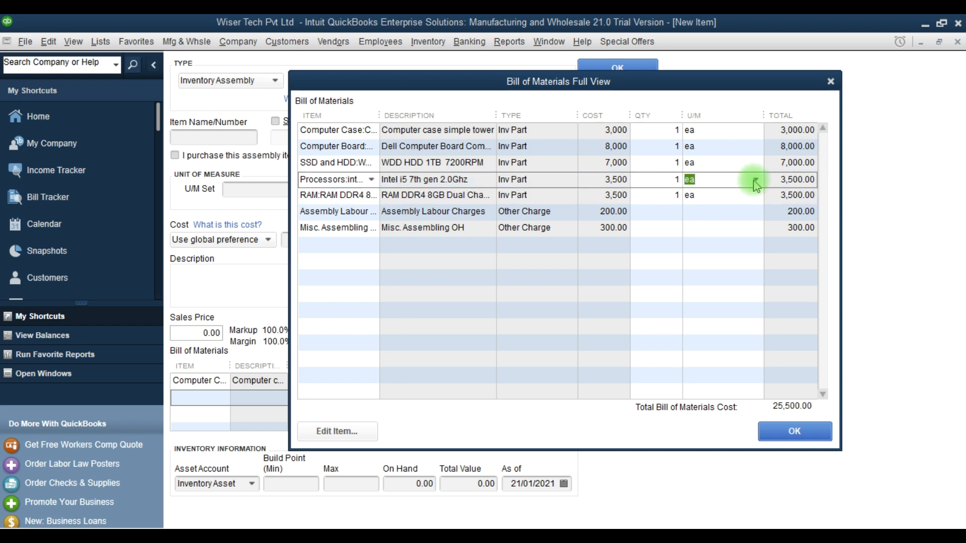
click(753, 181)
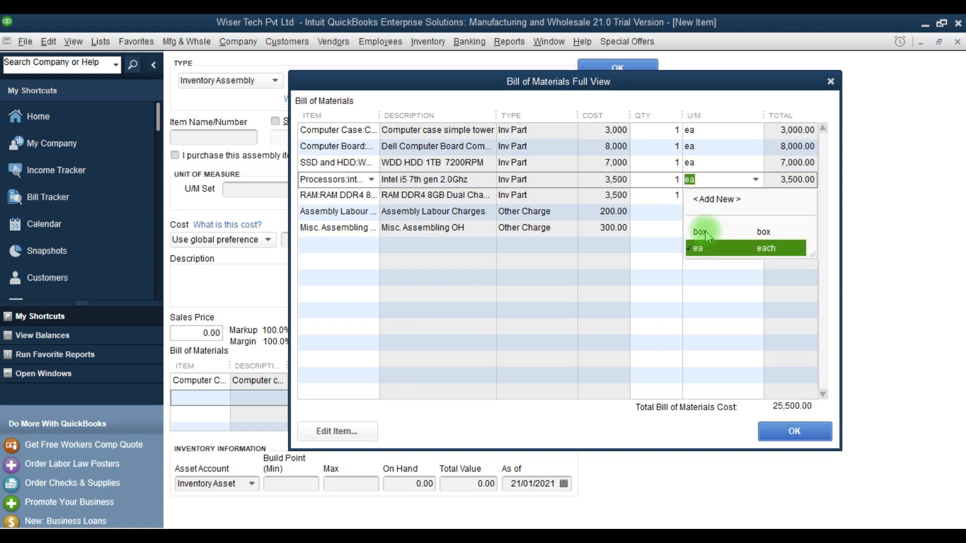
click(697, 248)
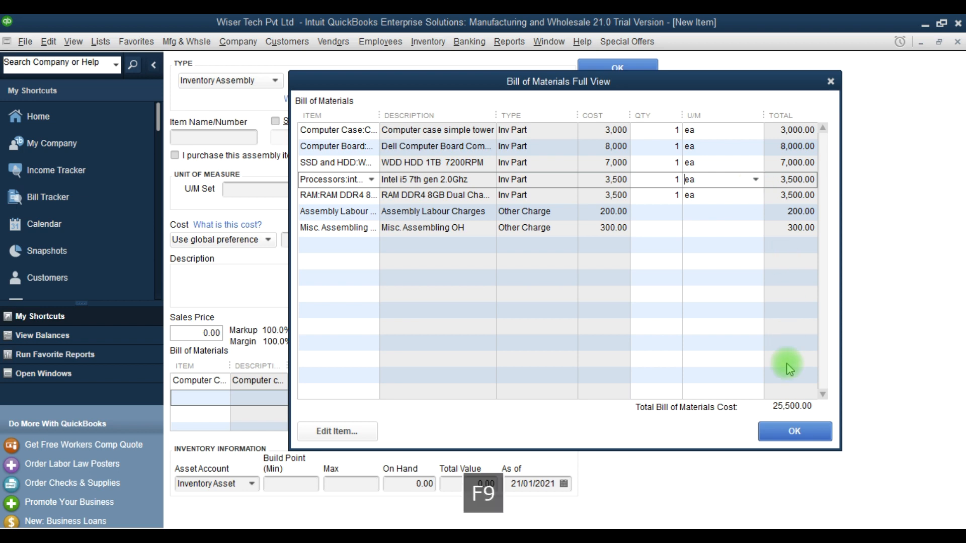
click(780, 443)
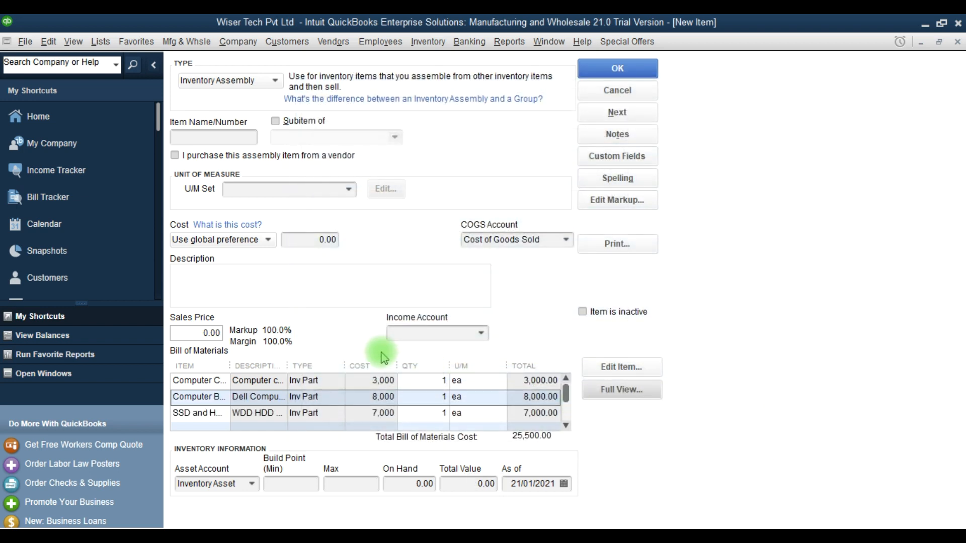
- Set the assembly item's cost method to Use Total BOM Cost
click(268, 239)
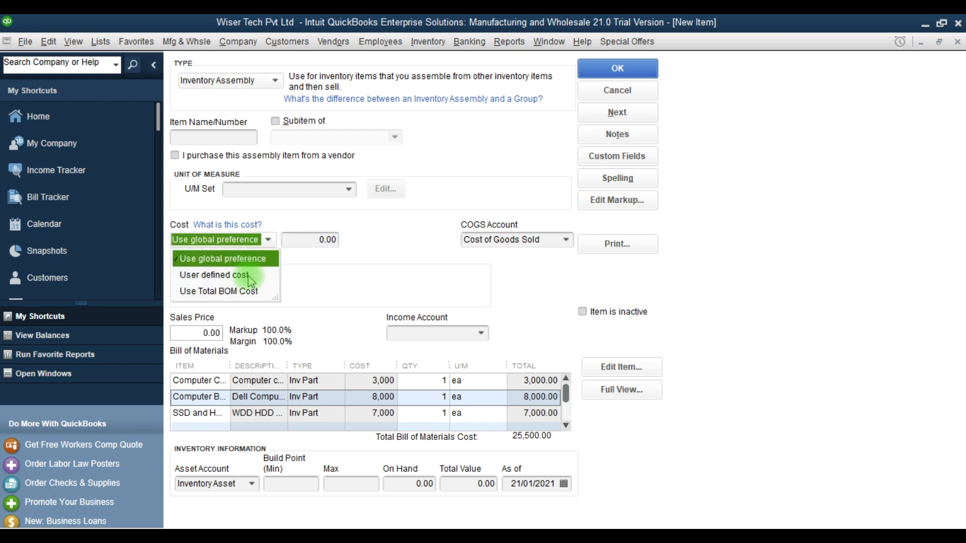
click(248, 276)
click(268, 239)
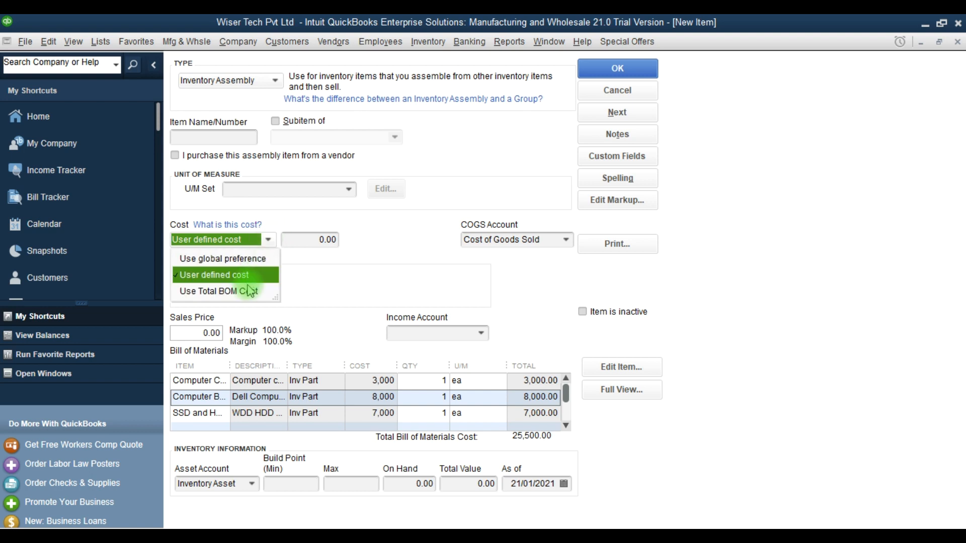
click(248, 294)
click(268, 240)
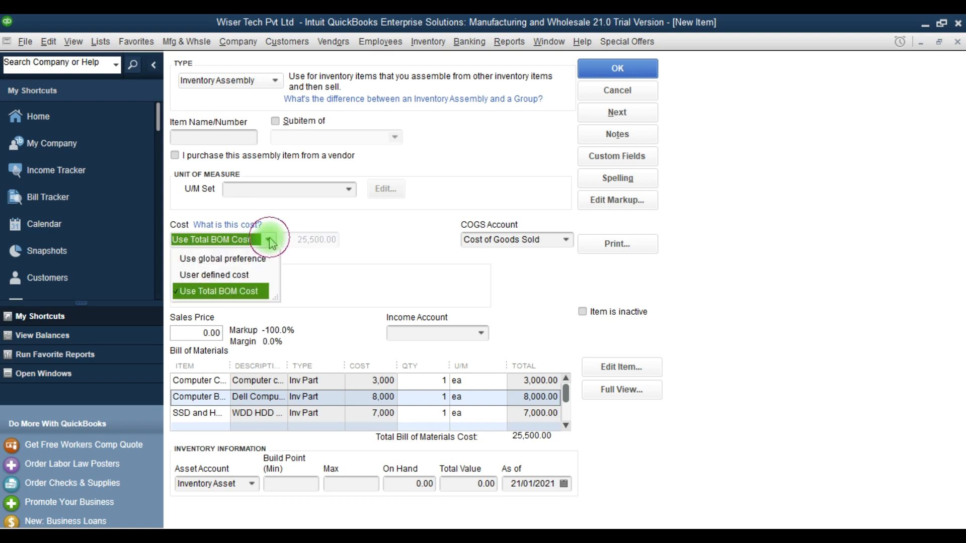
click(243, 296)
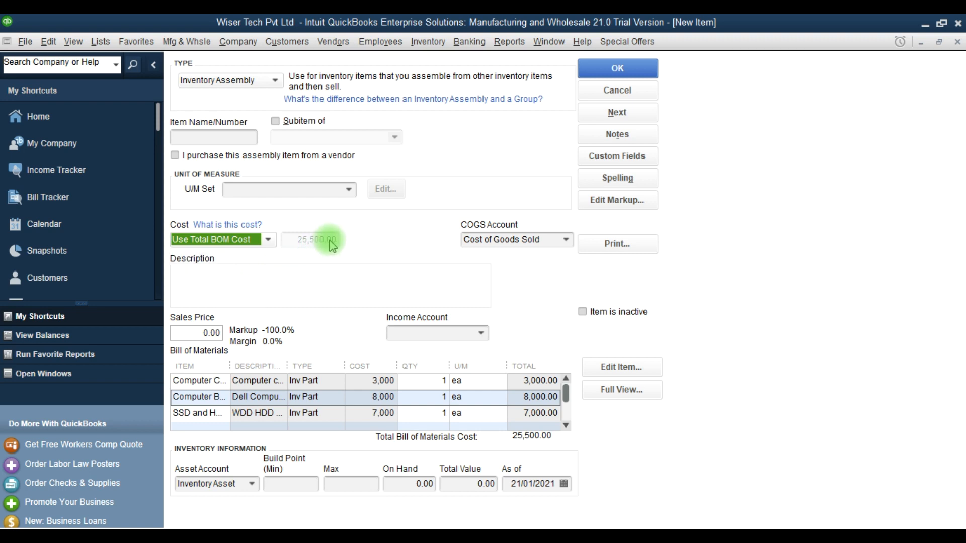
click(468, 413)
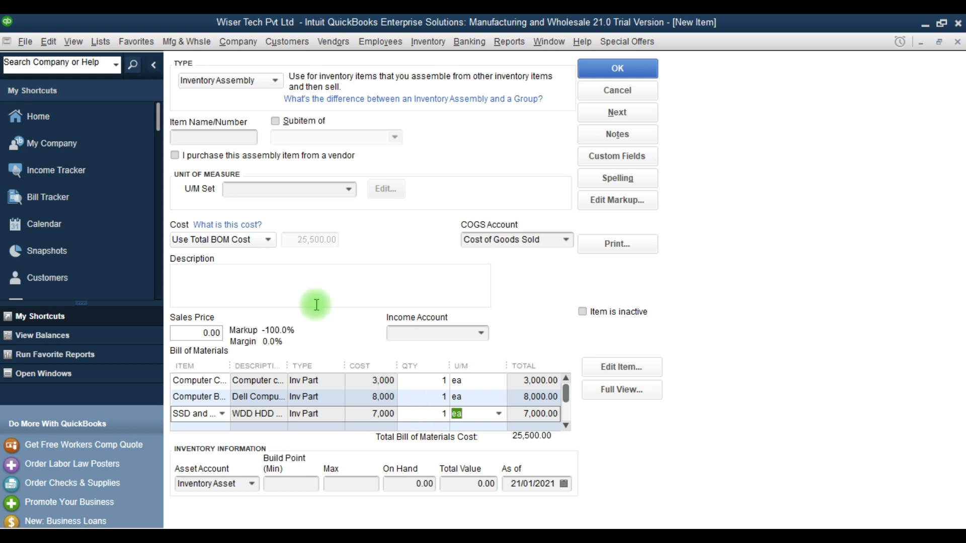
- Try User defined cost as the assembly item's cost method and switch it back to Use Total BOM Cost
click(267, 240)
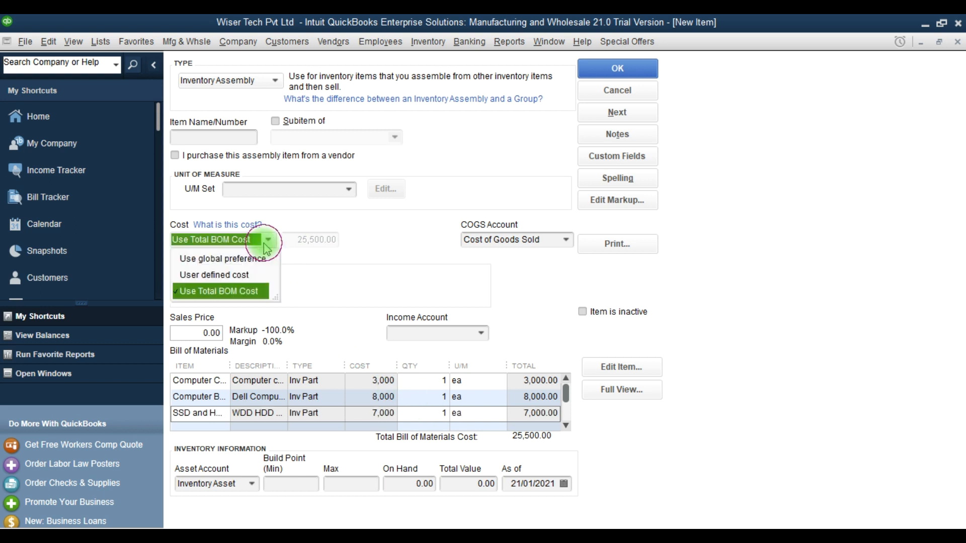
click(235, 274)
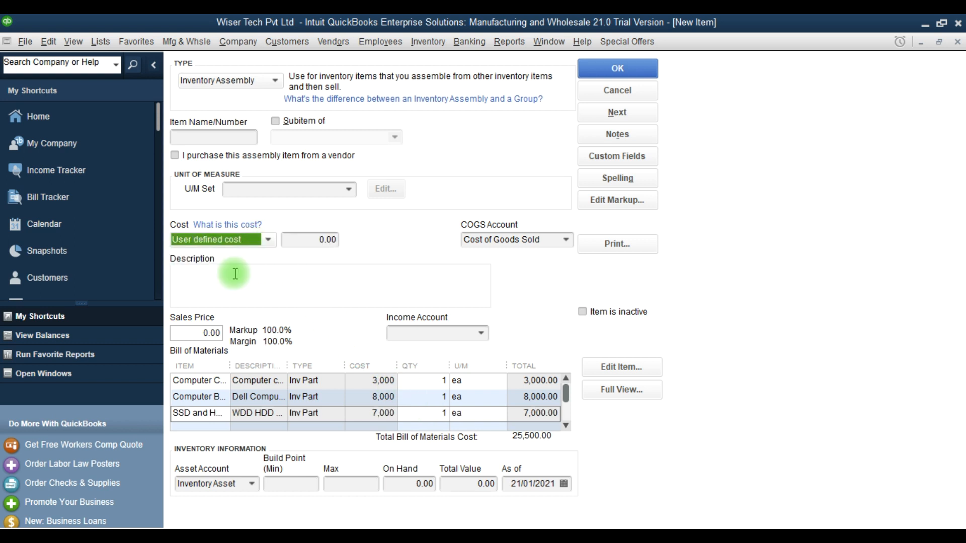
click(325, 245)
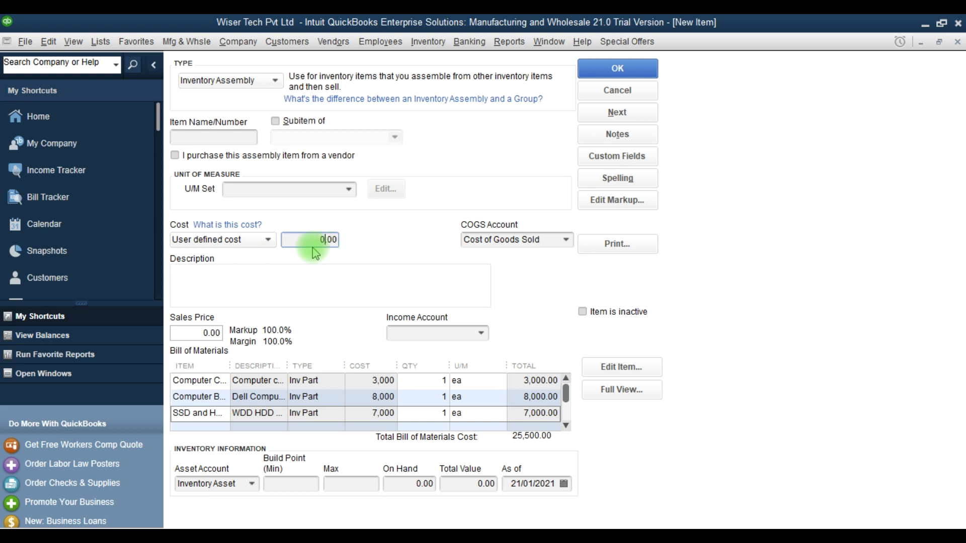
click(262, 240)
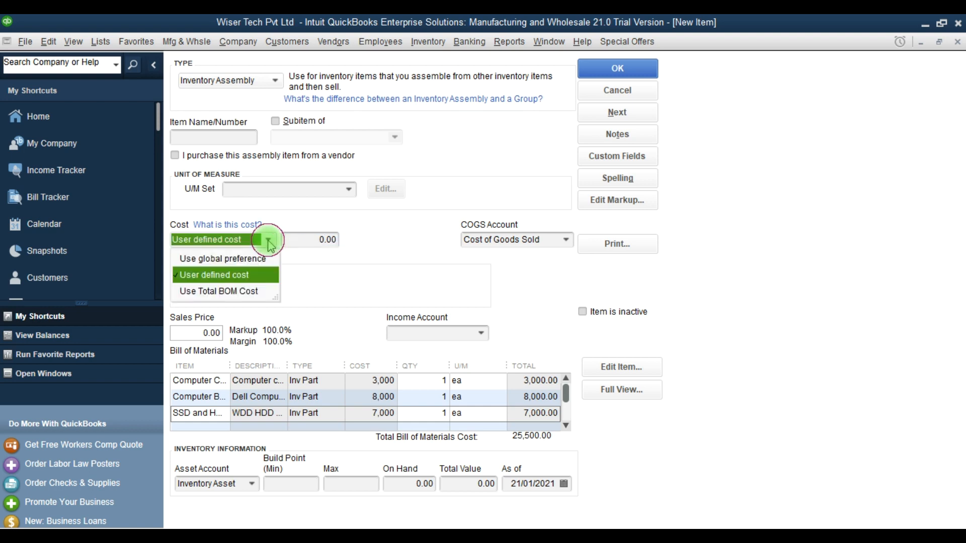
click(246, 290)
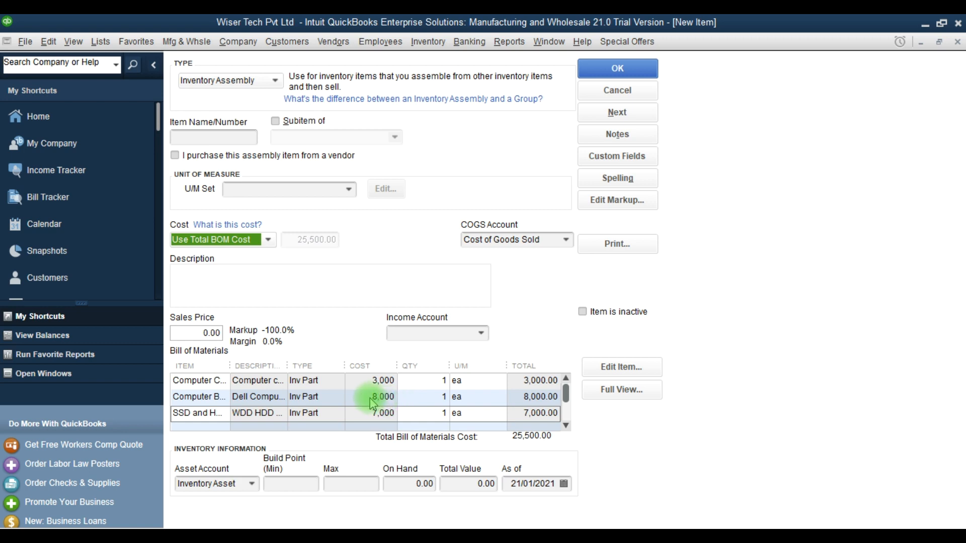
key(F9)
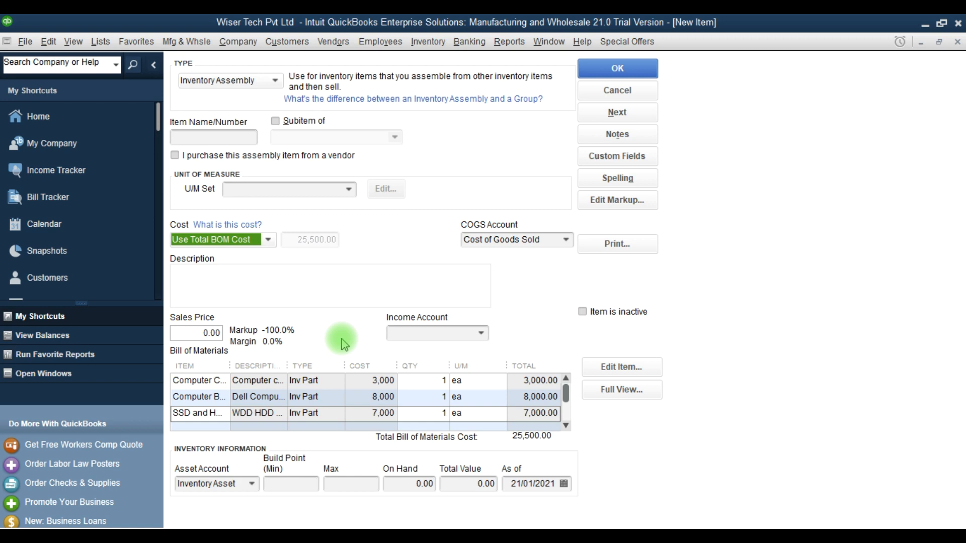
key(F9)
- Name the assembly item "Computer i5 7th Gen, 8GB 1TB"
click(188, 137)
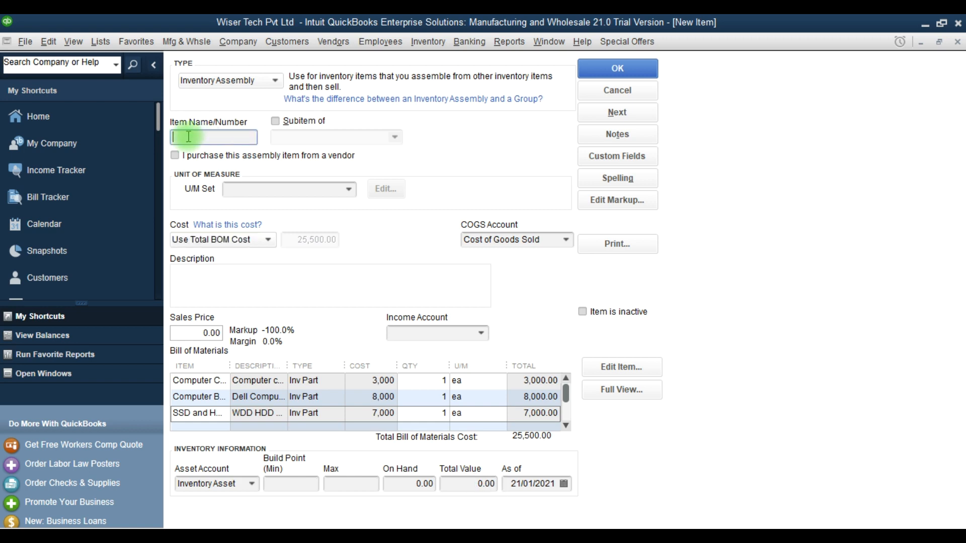
text(Comoute)
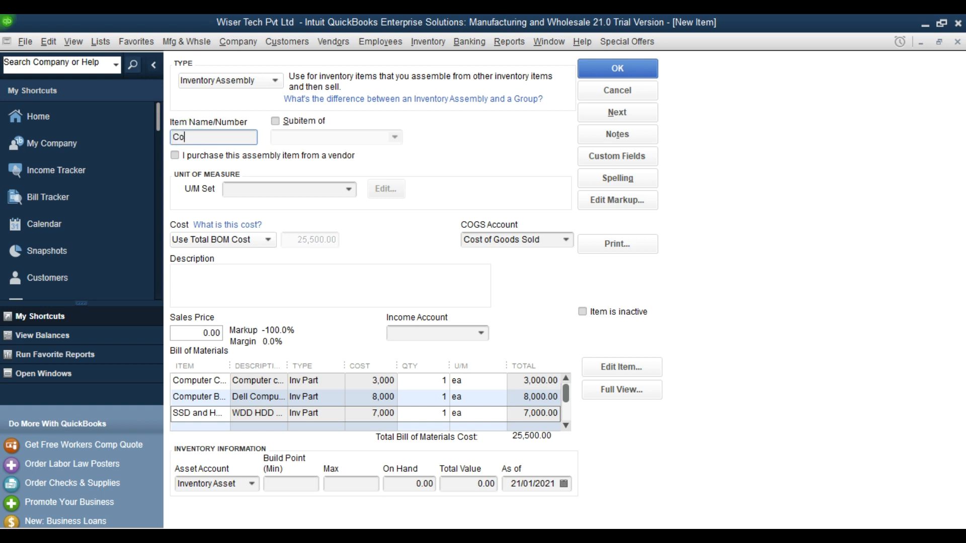
key(BackSpace)
key(BackSpace)
key(BackSpace)
key(BackSpace)
text(puter)
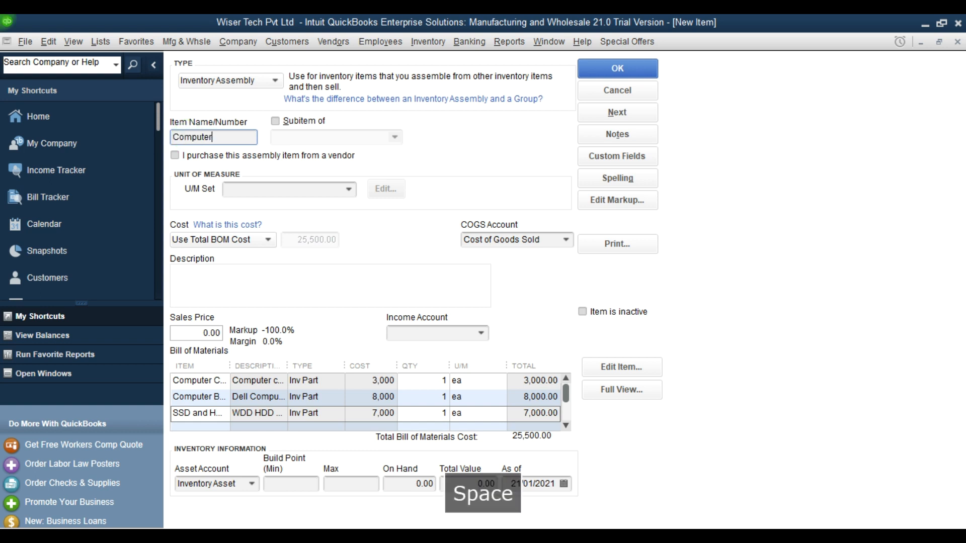
text( i5 7th Gen)
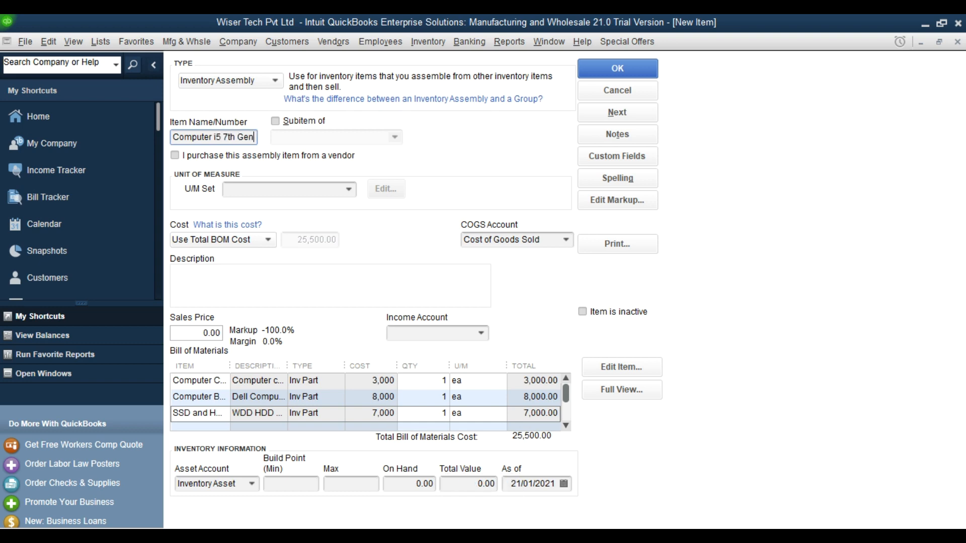
text(, 8G)
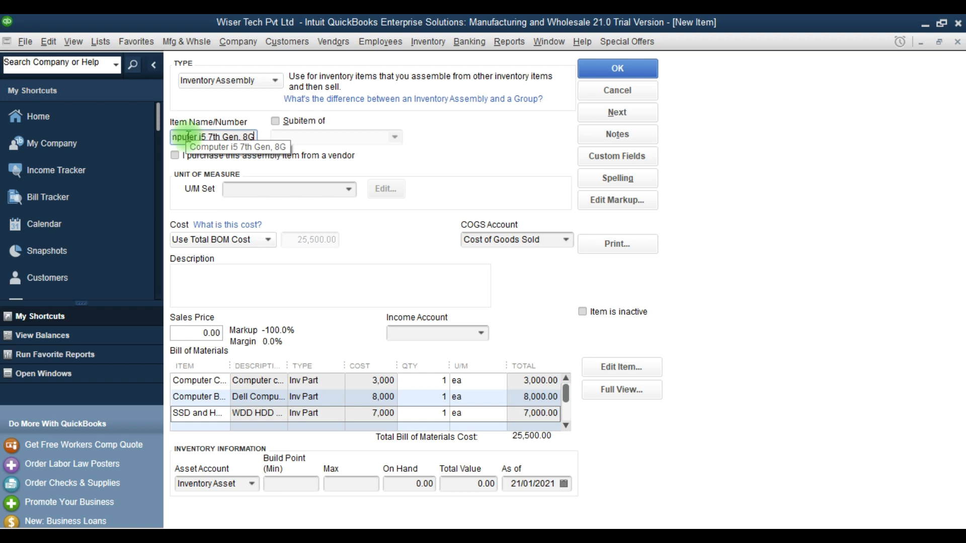
text(B 1TB)
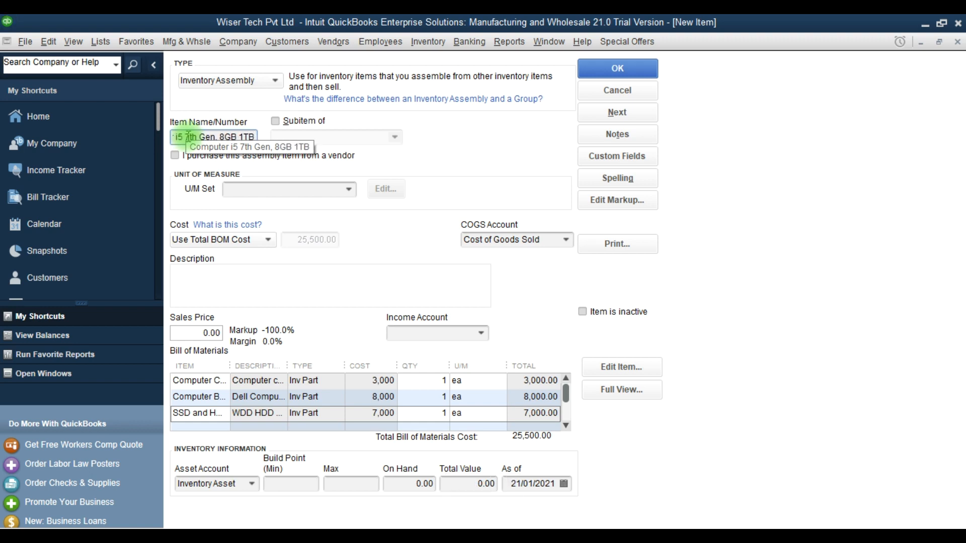
key(Tab)
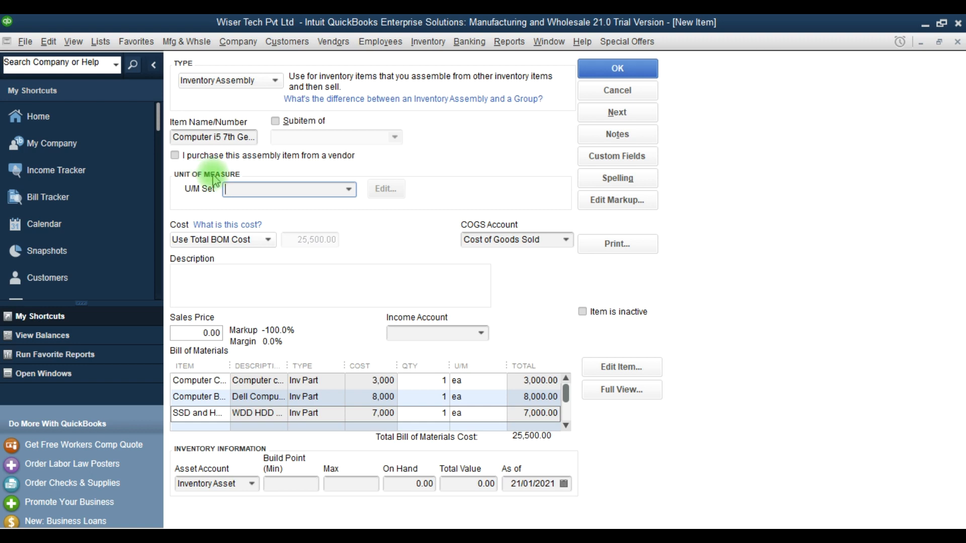
- Set the assembly's U/M set to By the each:ea and its income account to Finished goods sales
click(349, 190)
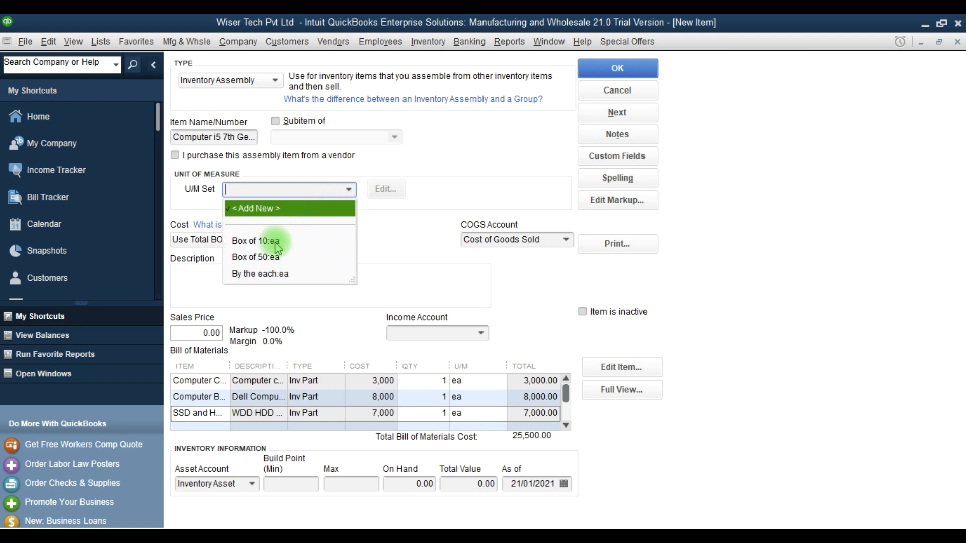
click(270, 272)
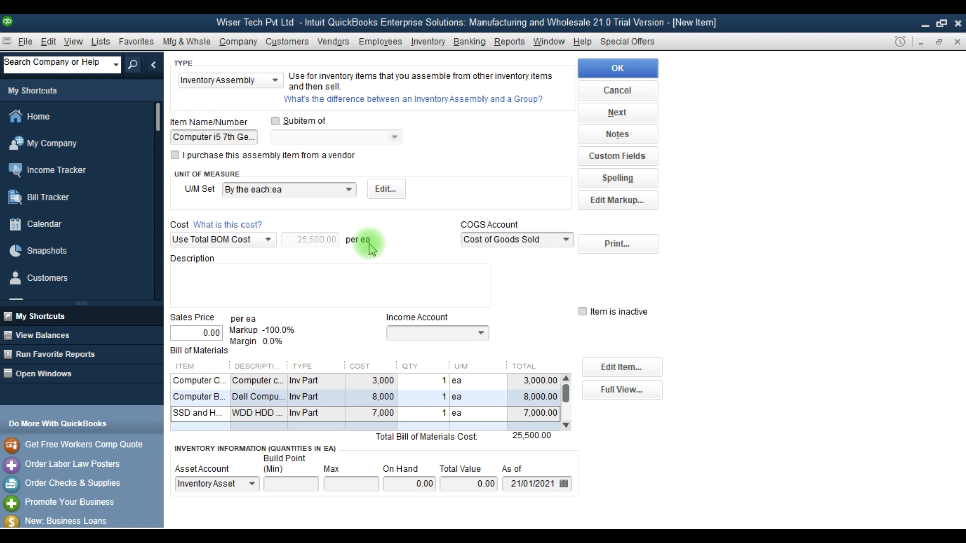
click(479, 332)
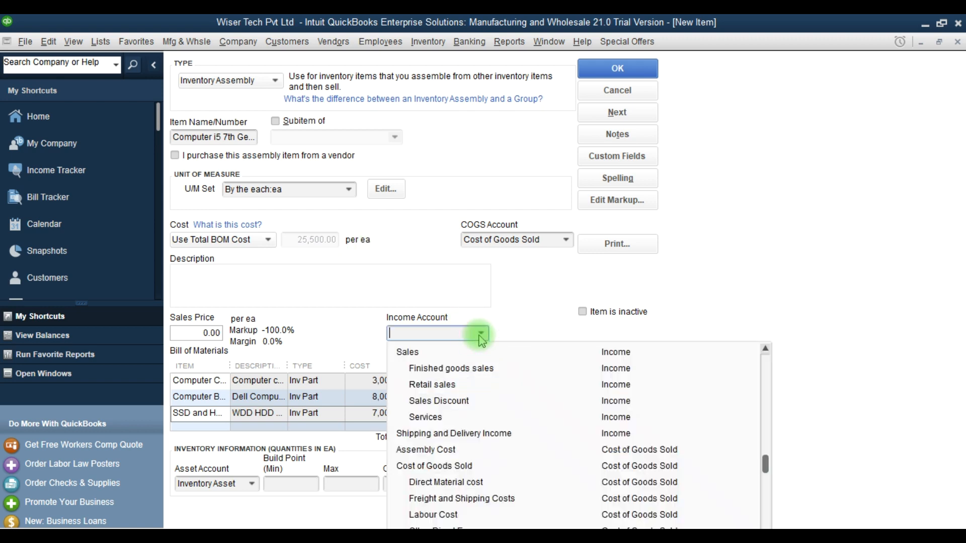
click(468, 370)
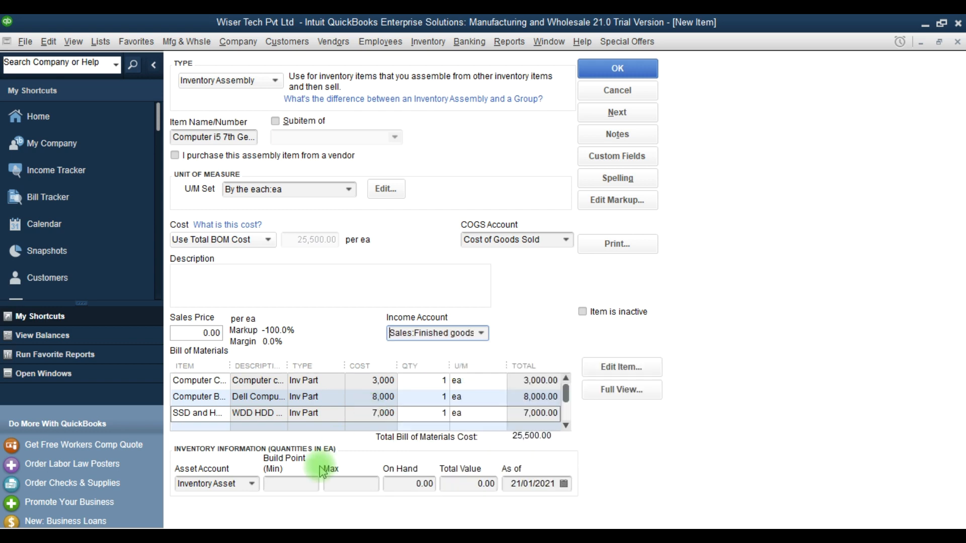
- Keep Inventory Asset as the assembly's asset account and set its COGS account to Assembly Cost
click(252, 485)
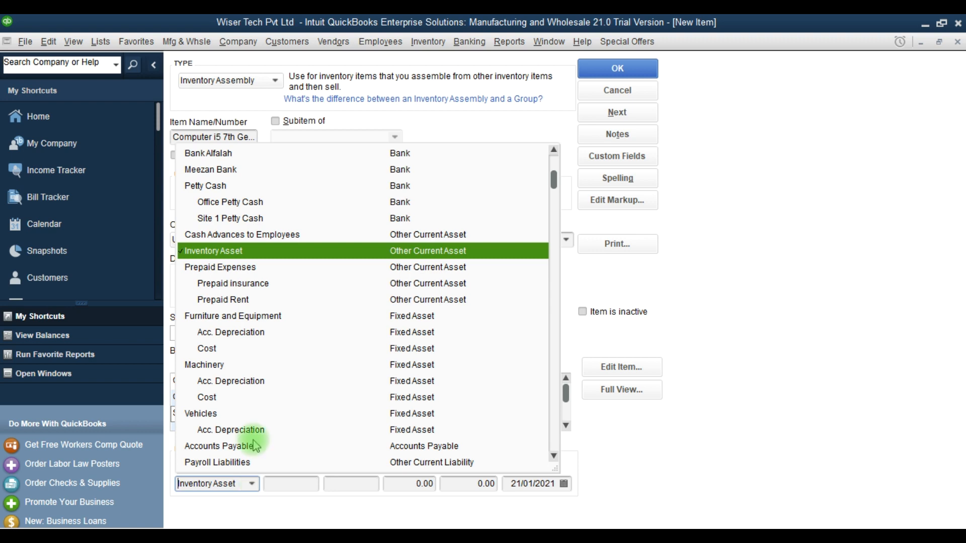
click(298, 255)
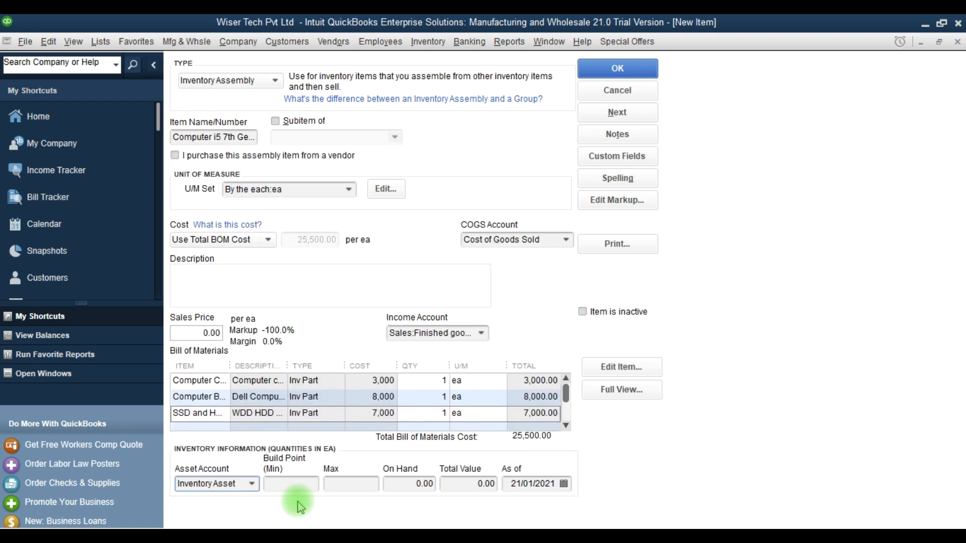
click(364, 484)
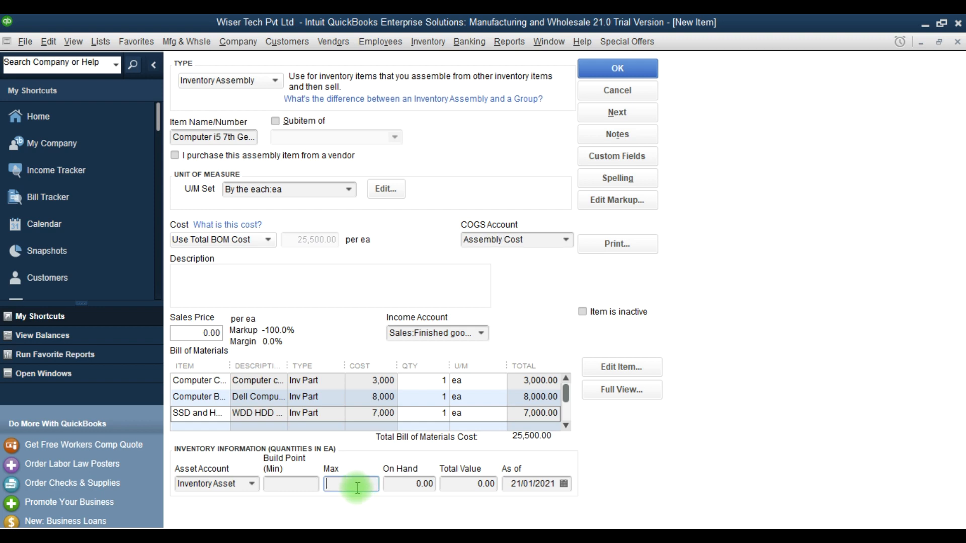
key(F9)
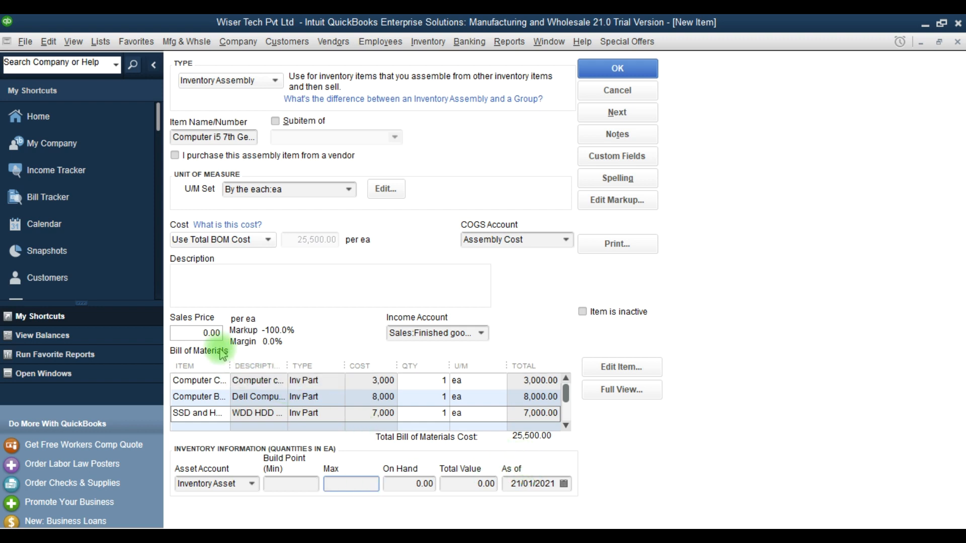
- Enter 30,000 as the assembly item's sales price
click(220, 332)
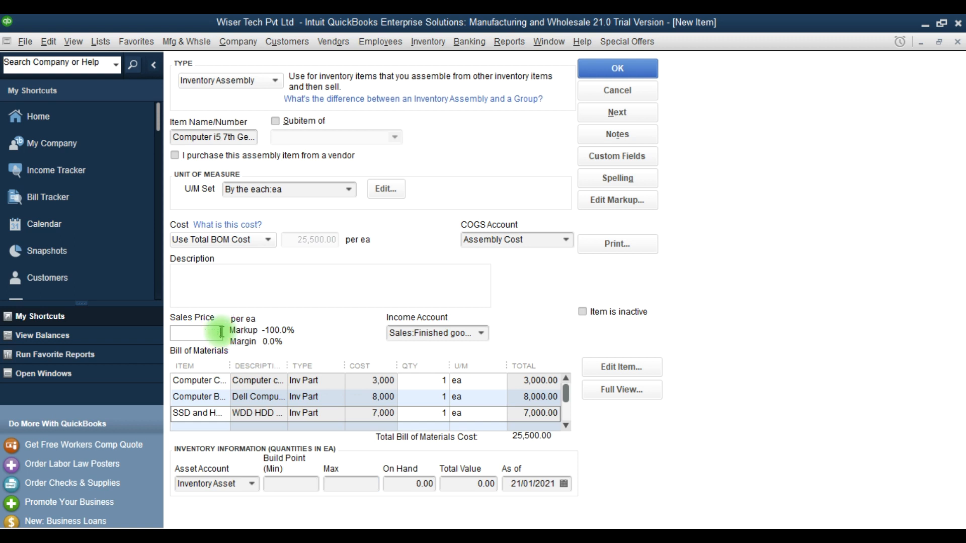
text(30000)
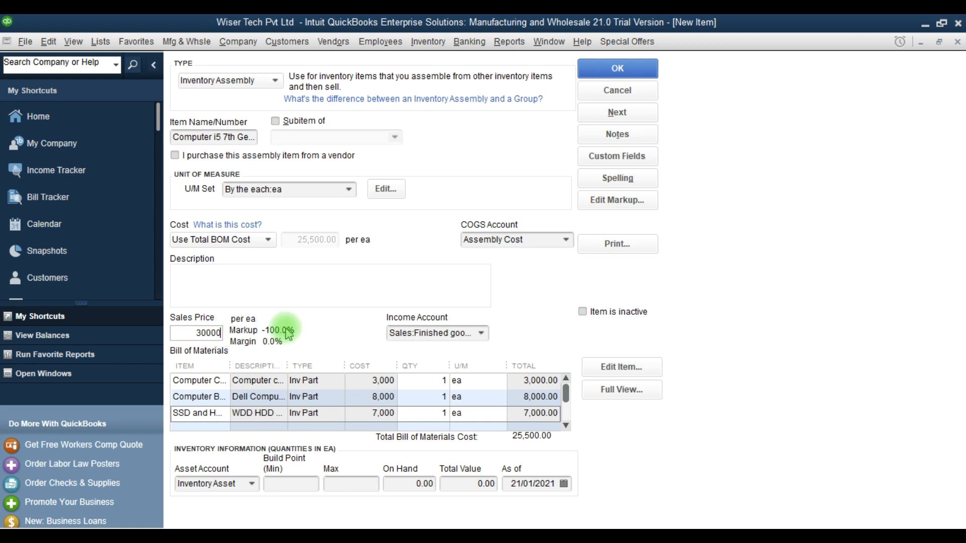
key(Tab)
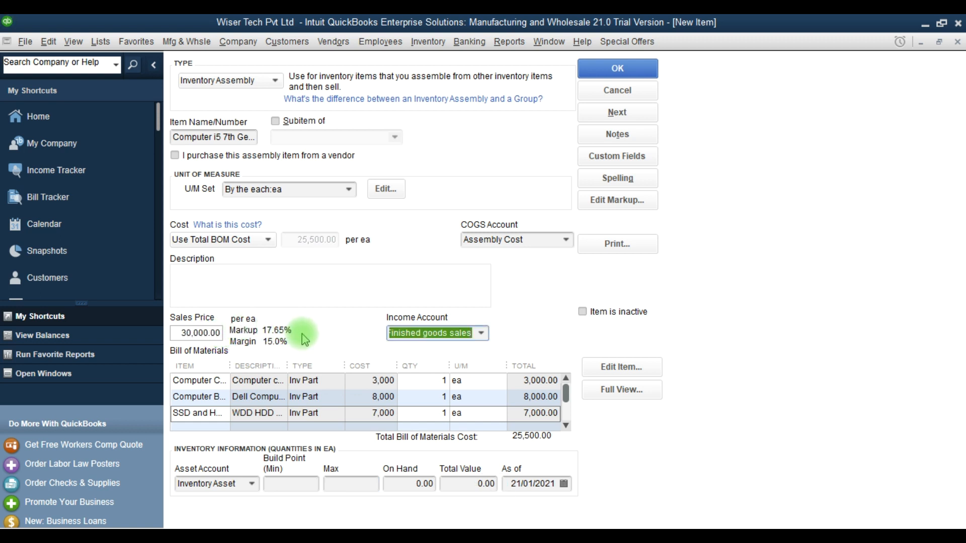
- Change the sales price to 35,000 and save the assembly item
click(216, 333)
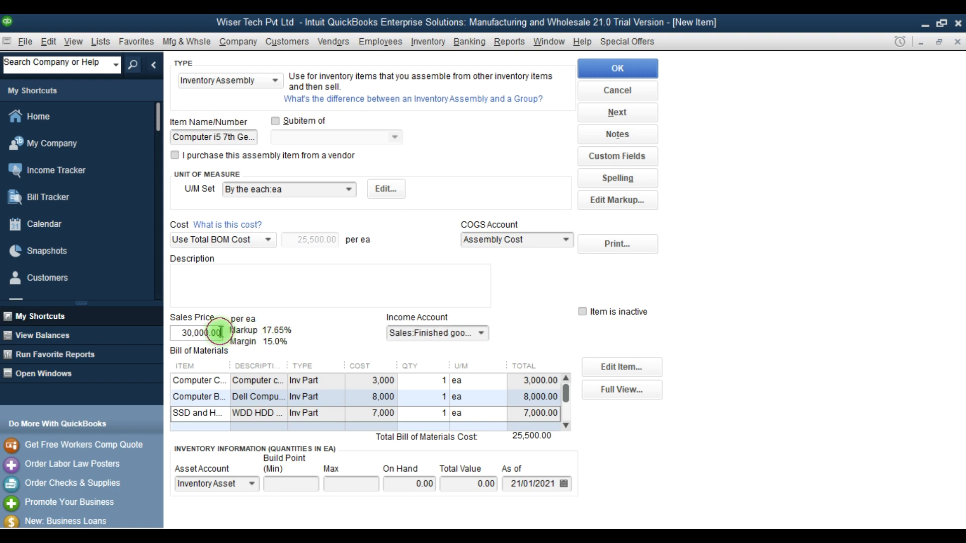
key(BackSpace)
key(BackSpace)
key(BackSpace)
key(BackSpace)
key(BackSpace)
key(BackSpace)
key(BackSpace)
key(BackSpace)
key(BackSpace)
text(35)
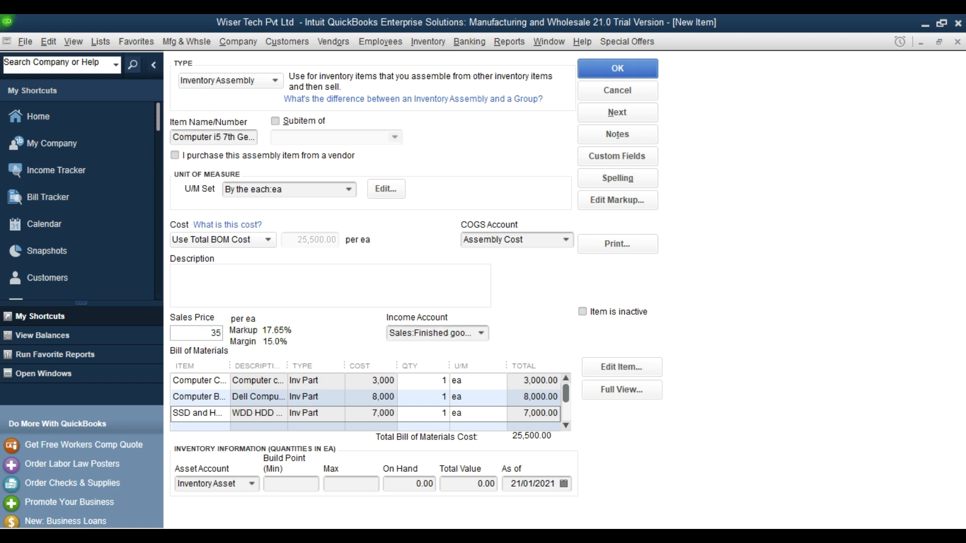
text(,0000)
key(Tab)
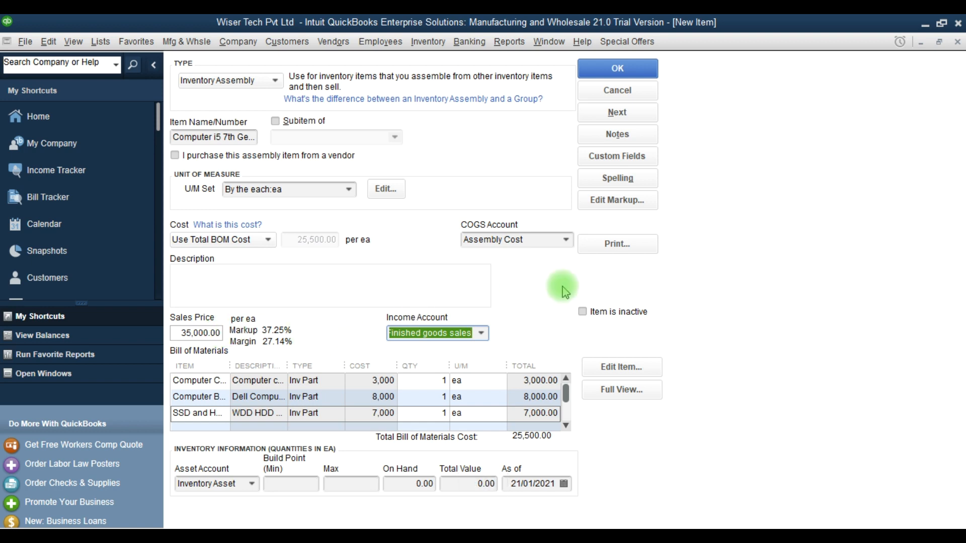
click(602, 67)
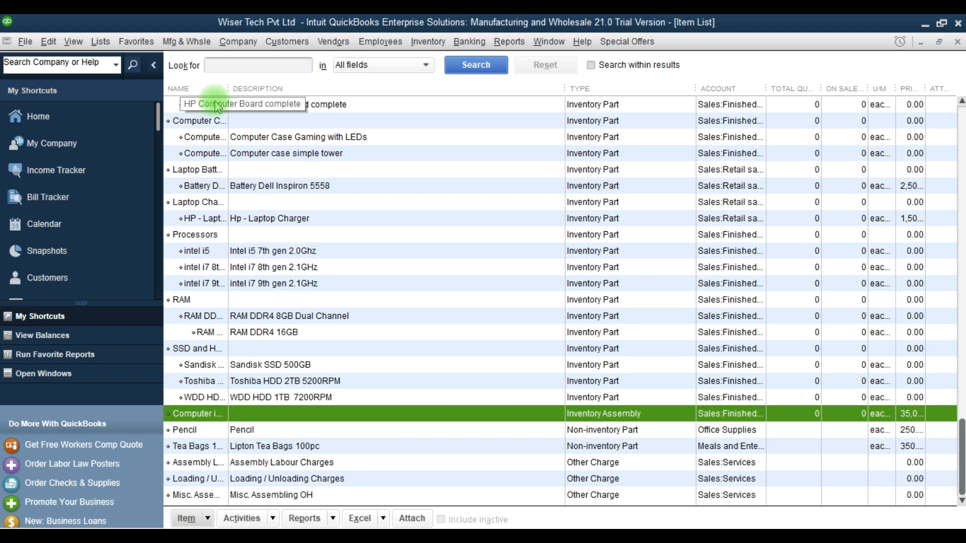
- Widen the item list's Name column, and copy the Computer i5 7th Gen, 8GB 1TB assembly's name into its description, saving the item
drag(233, 89, 305, 92)
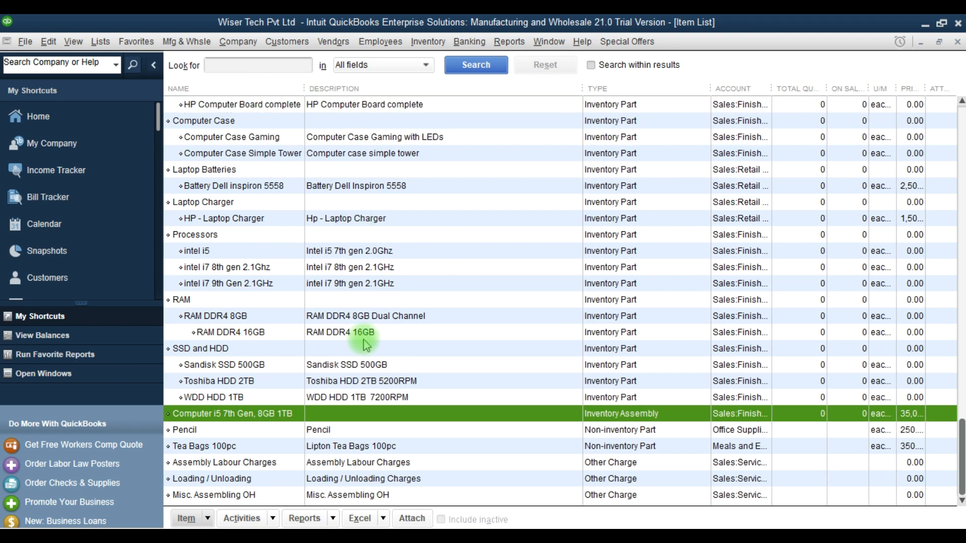
double_click(332, 416)
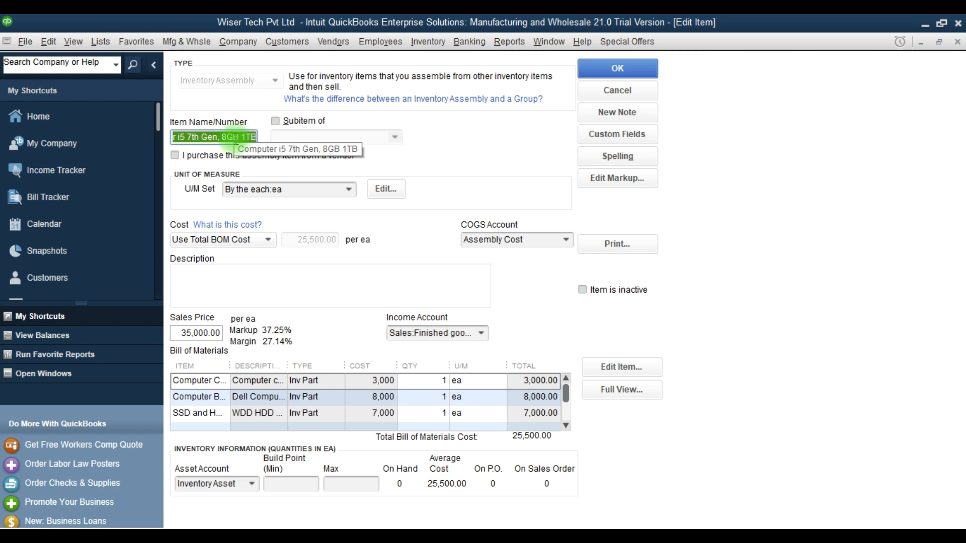
key(ctrl+c)
key(Tab)
key(Tab)
key(Tab)
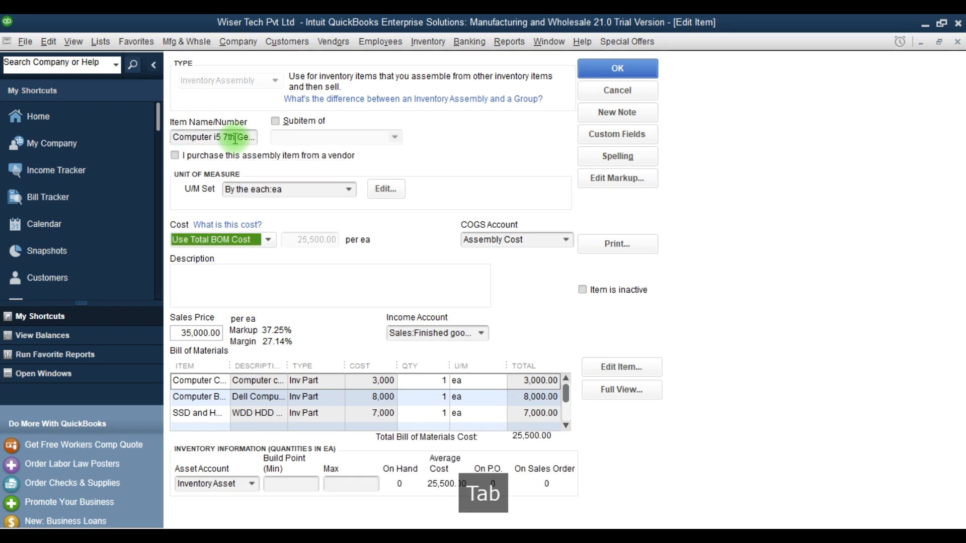
key(Tab)
key(ctrl+v)
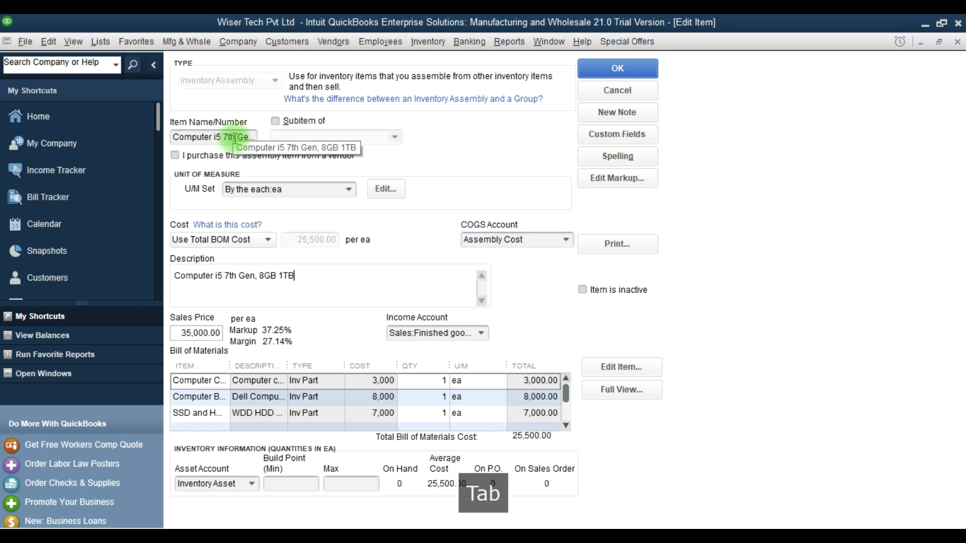
key(Tab)
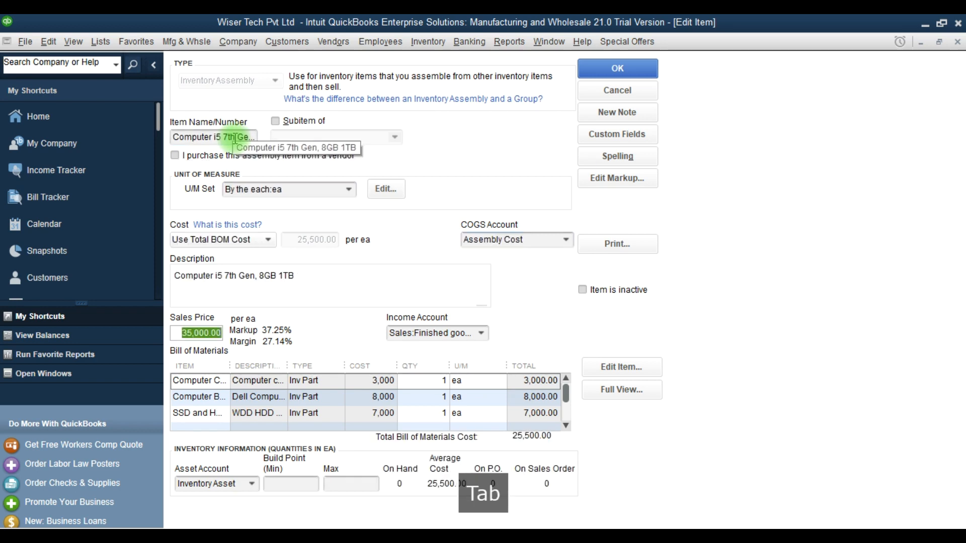
click(617, 65)
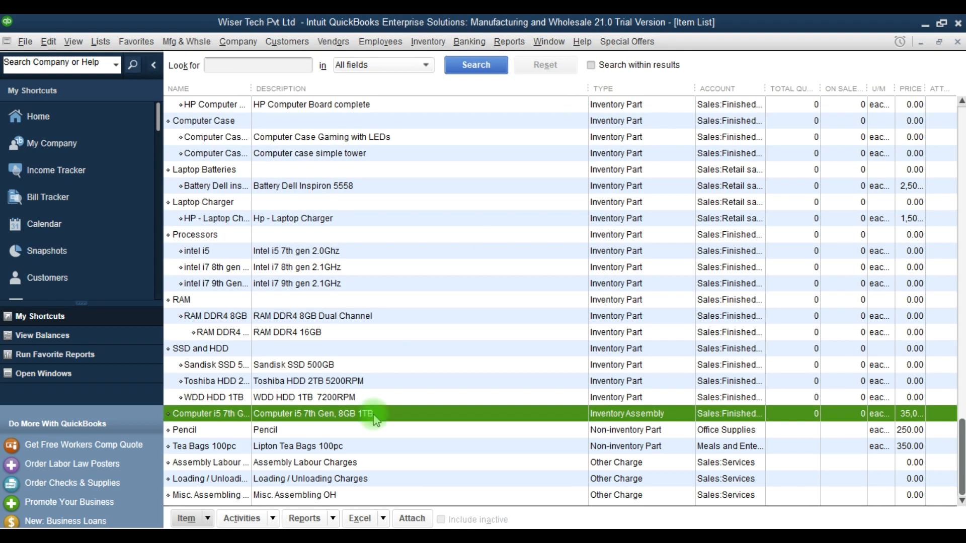
key(F9)
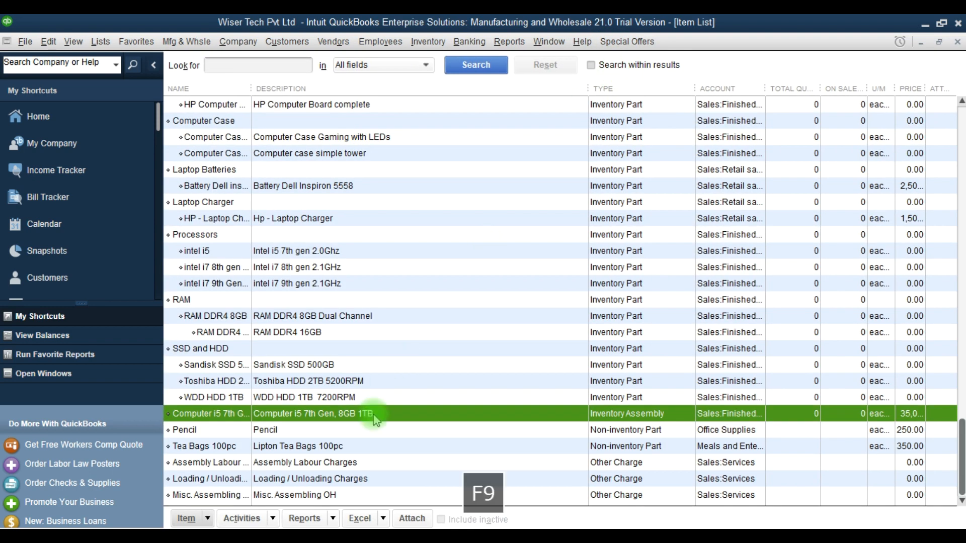